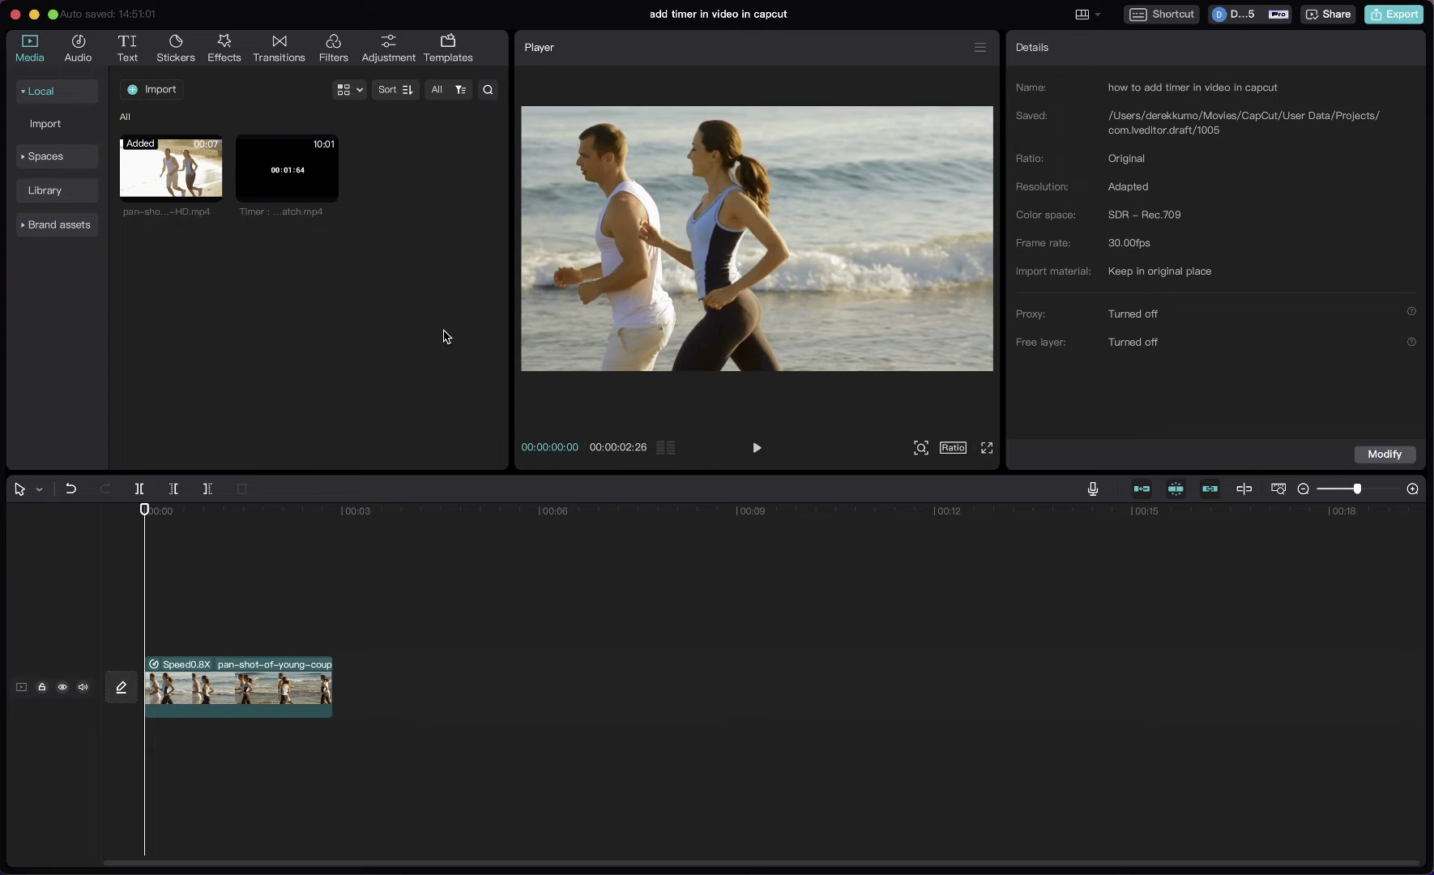
# Step: Preview the Timer clip, place it on a new track above the beach clip, and show its Basic settings
pyautogui.click(322, 183)
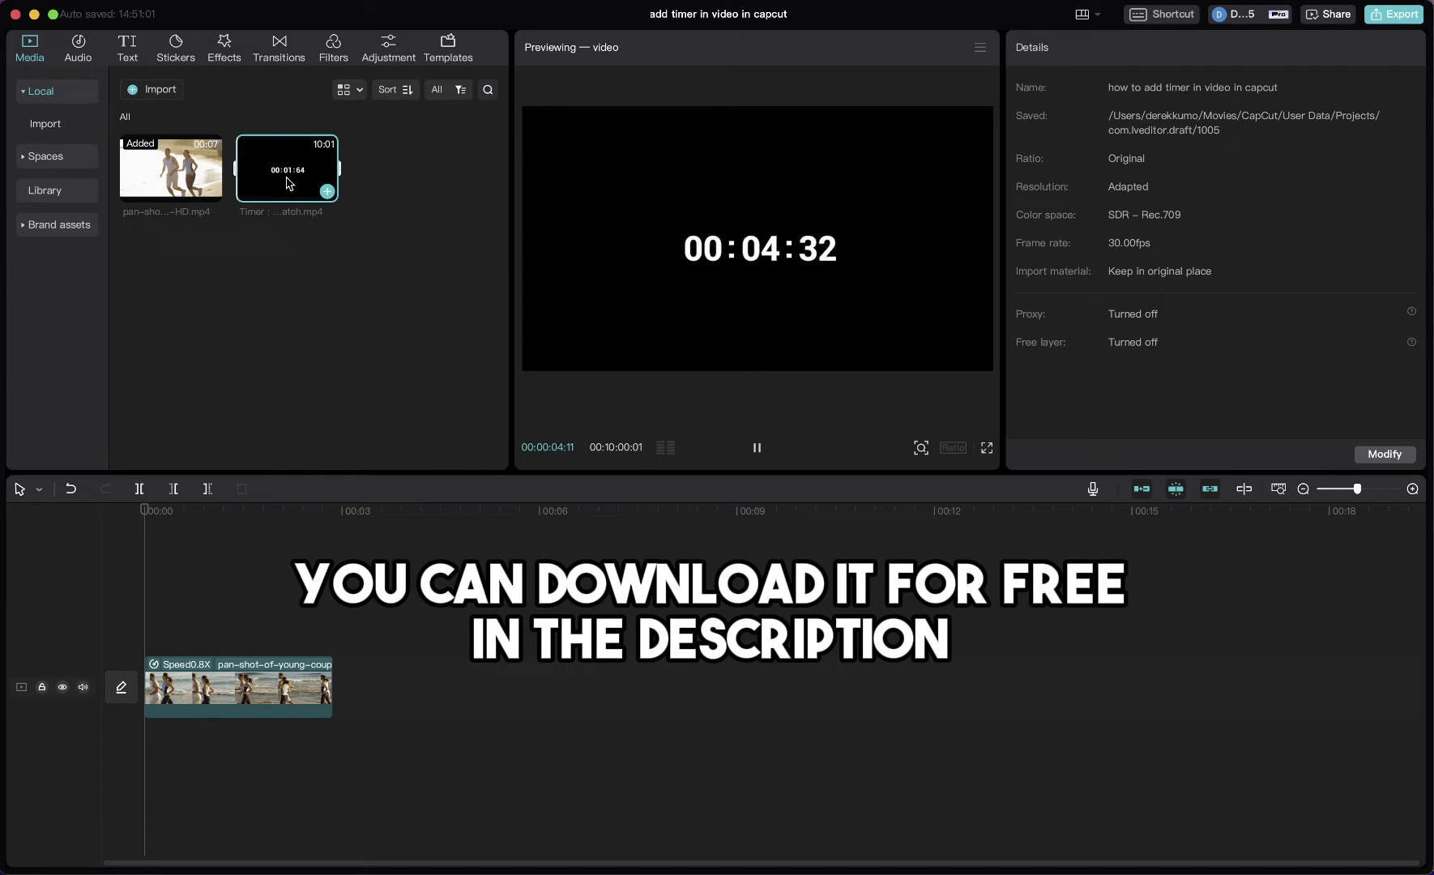
pyautogui.click(304, 320)
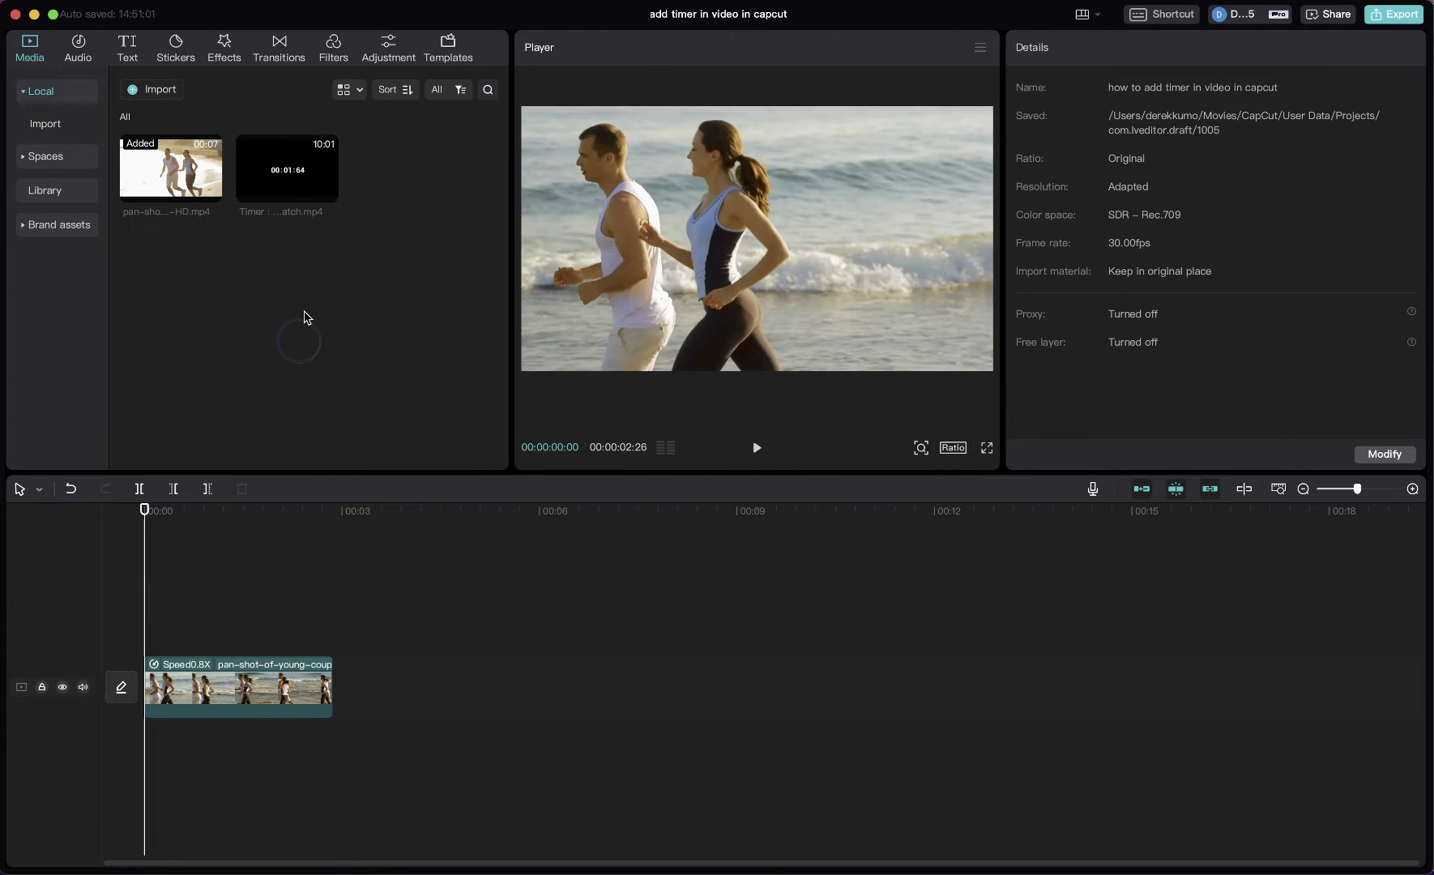
pyautogui.click(302, 180)
pyautogui.moveTo(302, 179)
pyautogui.mouseDown()
pyautogui.moveTo(168, 604)
pyautogui.moveTo(154, 607)
pyautogui.mouseUp()
pyautogui.click(248, 616)
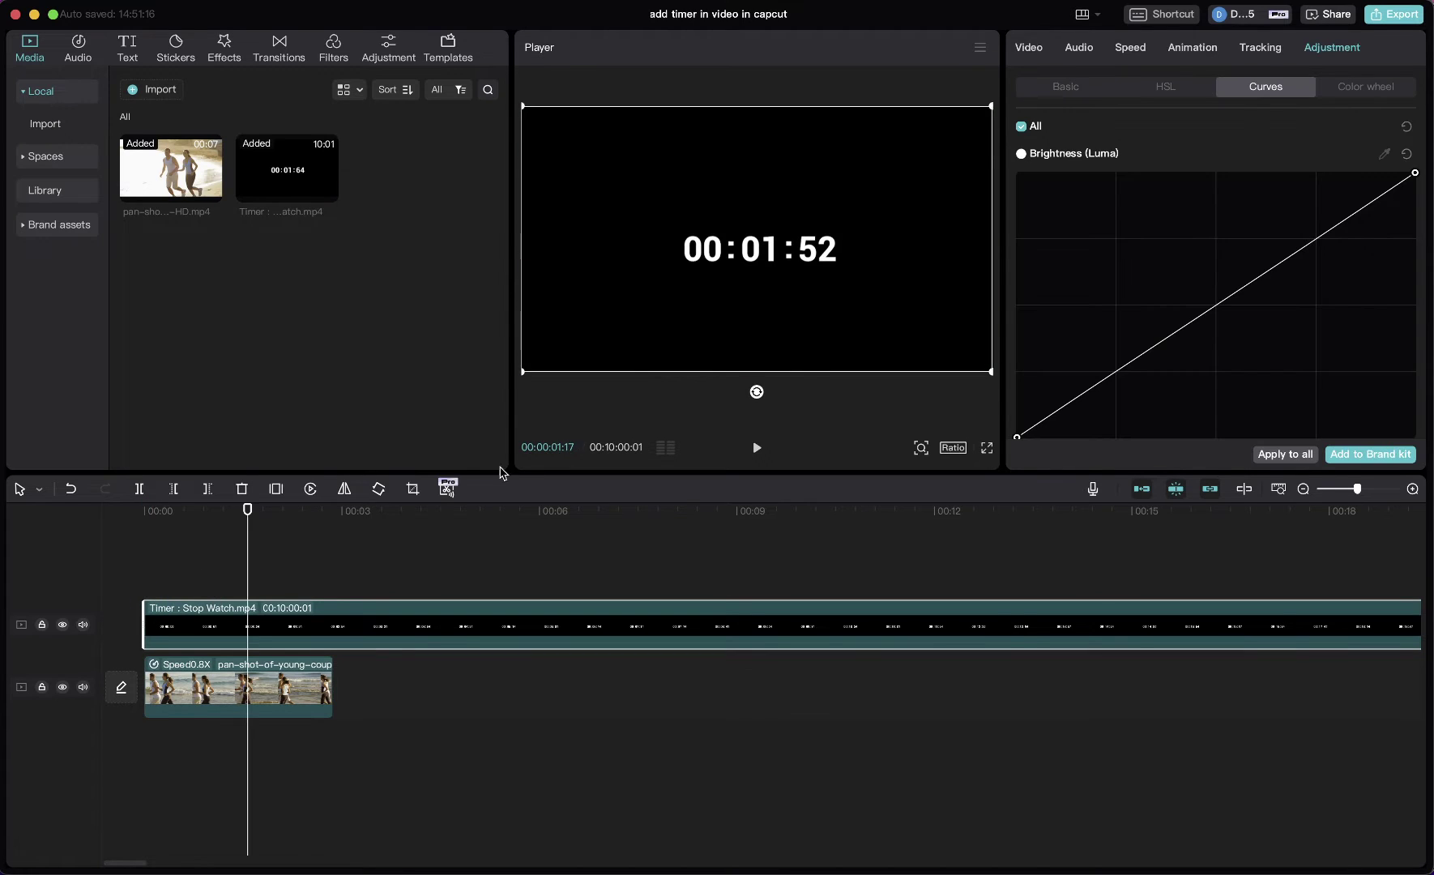
pyautogui.click(1042, 51)
pyautogui.click(1063, 89)
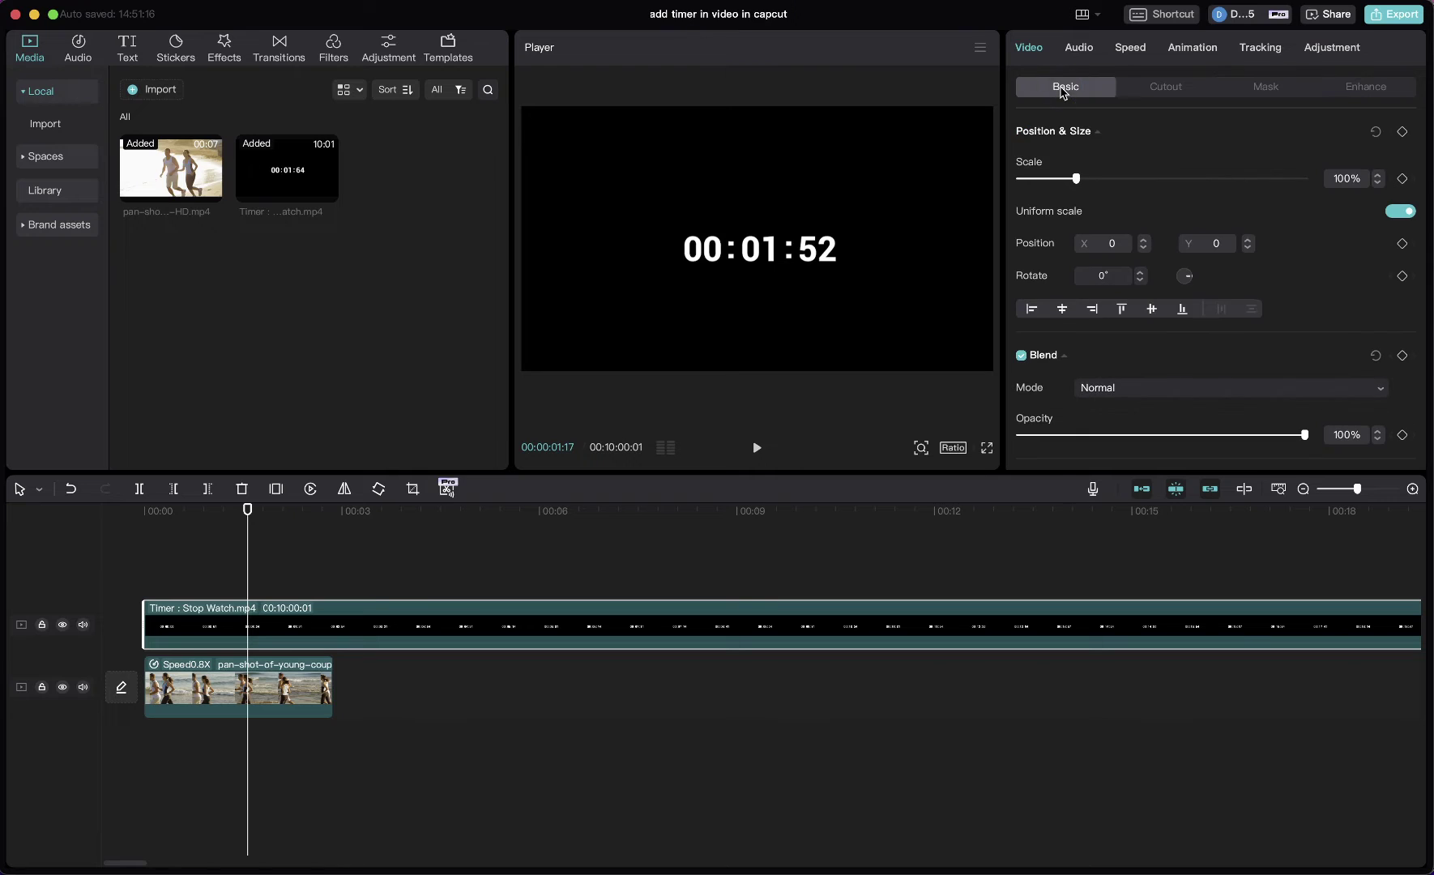
pyautogui.scroll(-3, 1254, 215)
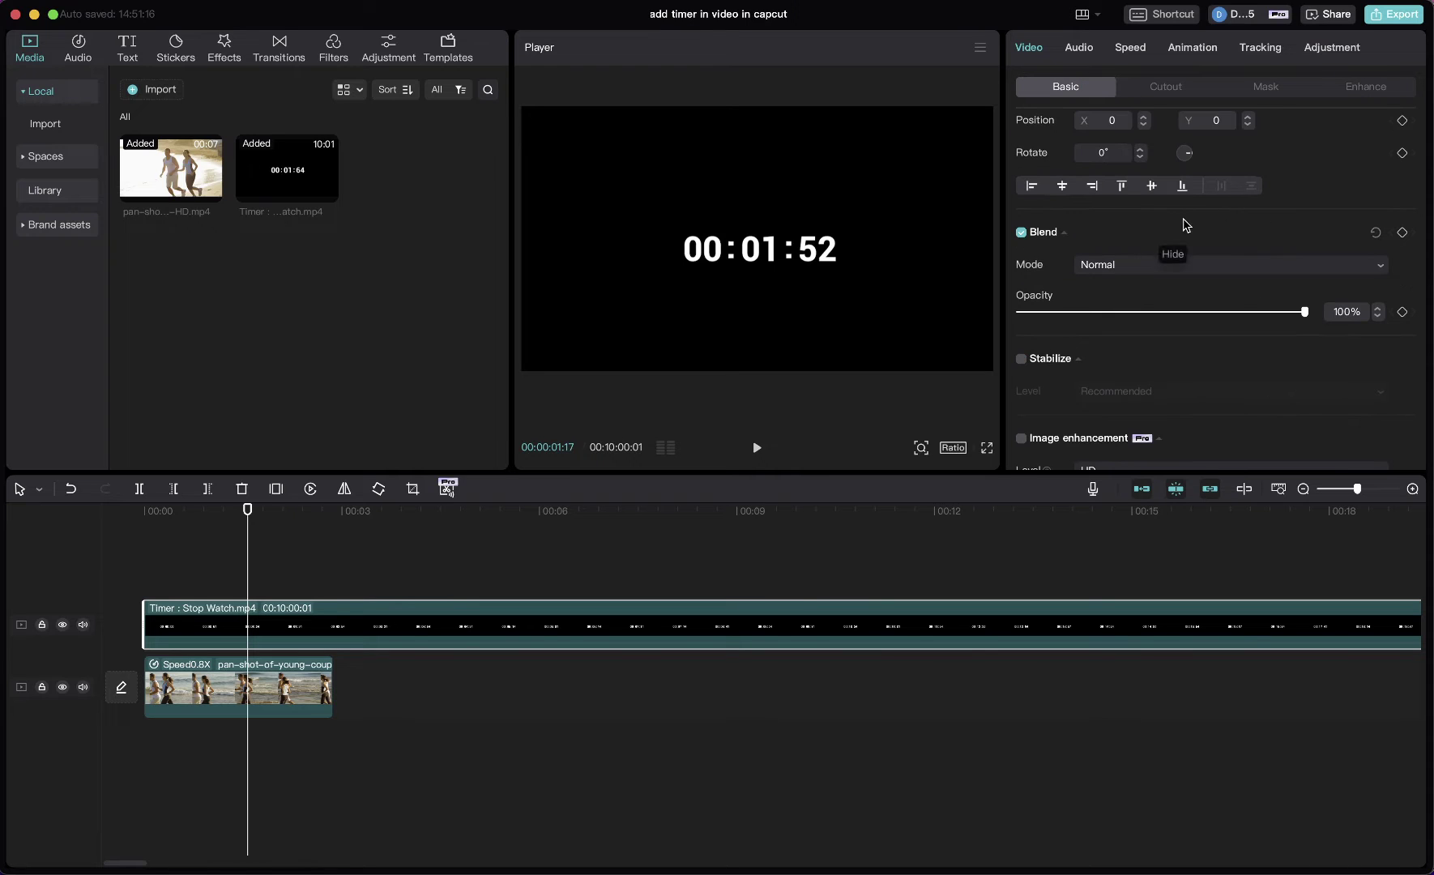
# Step: Set the timer's blend mode to Brighten and play back to check the result
pyautogui.click(1142, 268)
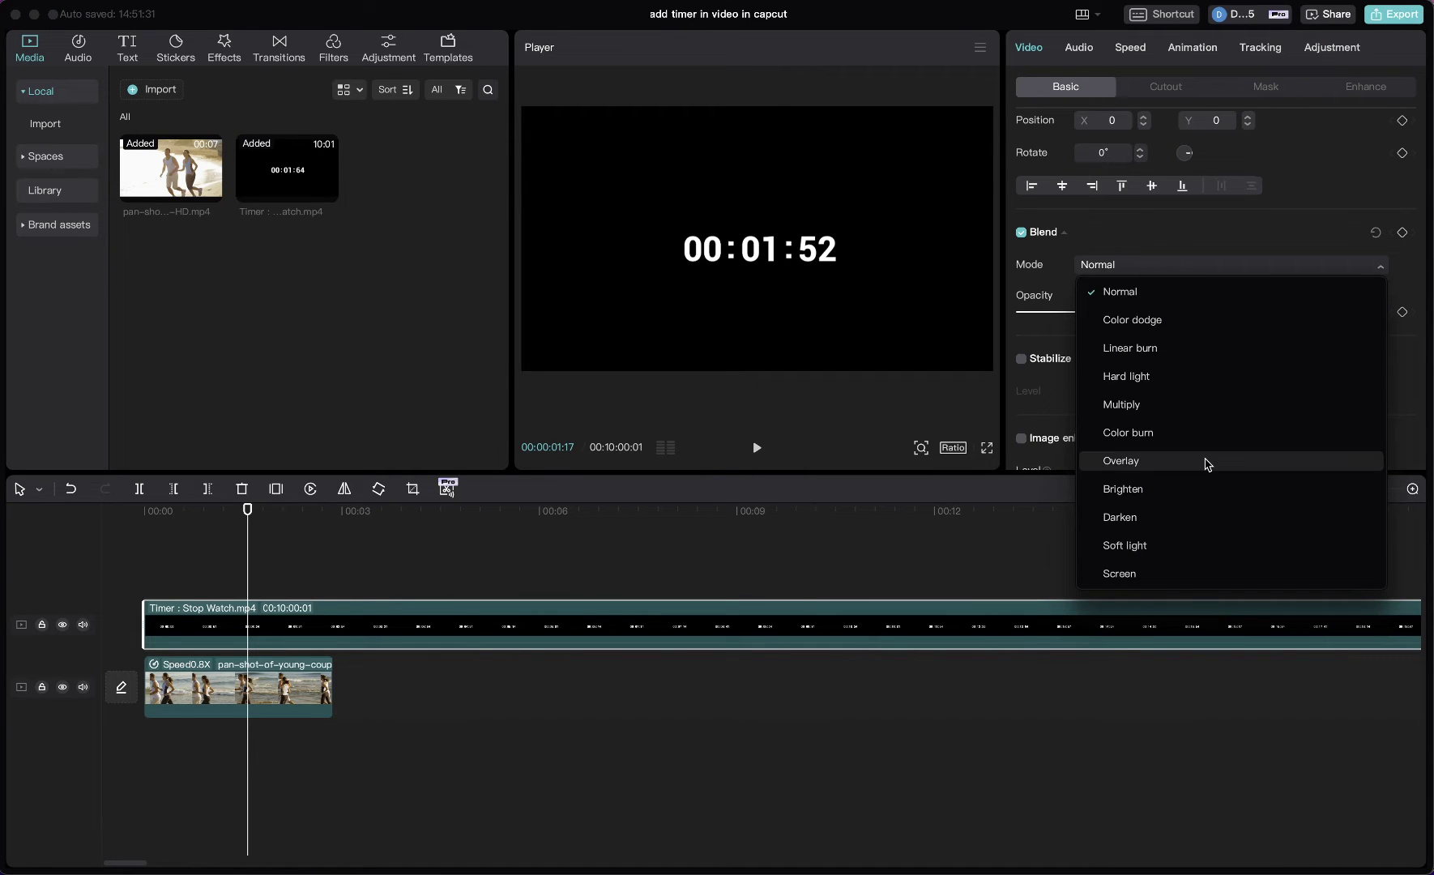
pyautogui.click(1182, 491)
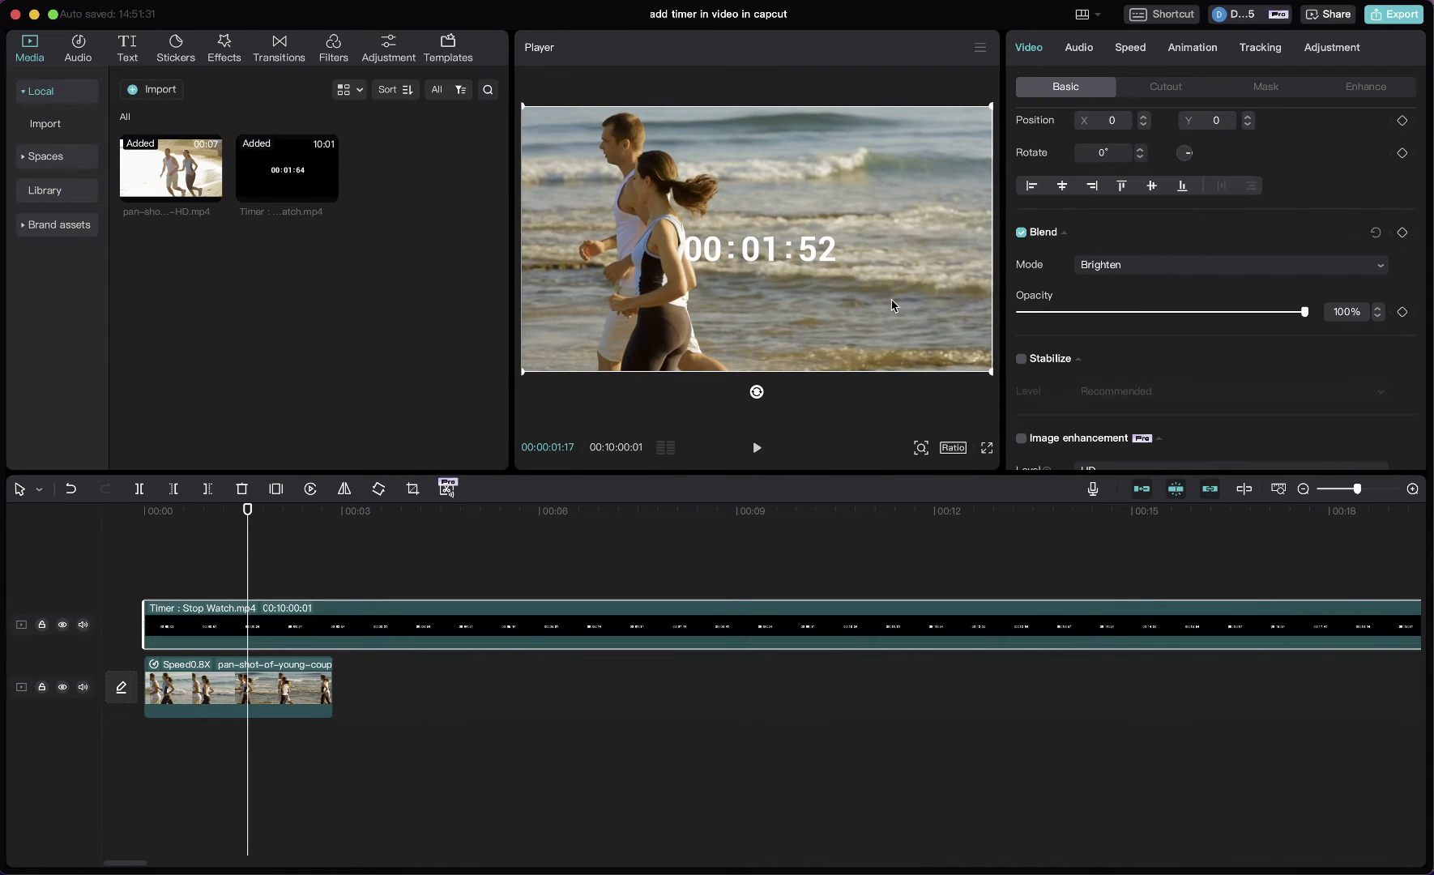
pyautogui.click(234, 544)
pyautogui.press('space')
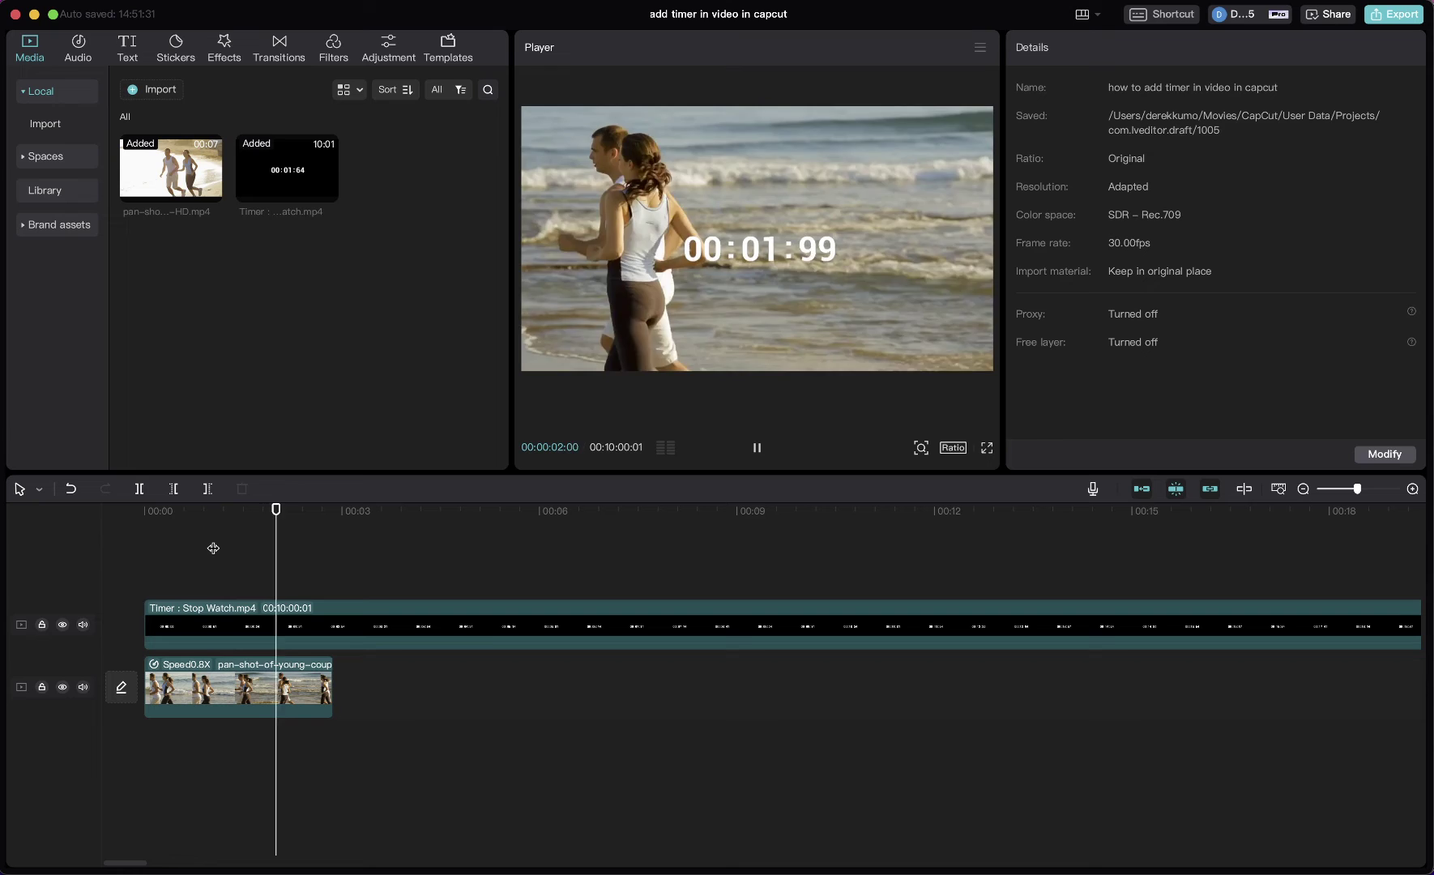
pyautogui.press('space')
# Step: Switch the timer's blend mode to Overlay and bring up its mask options
pyautogui.click(729, 298)
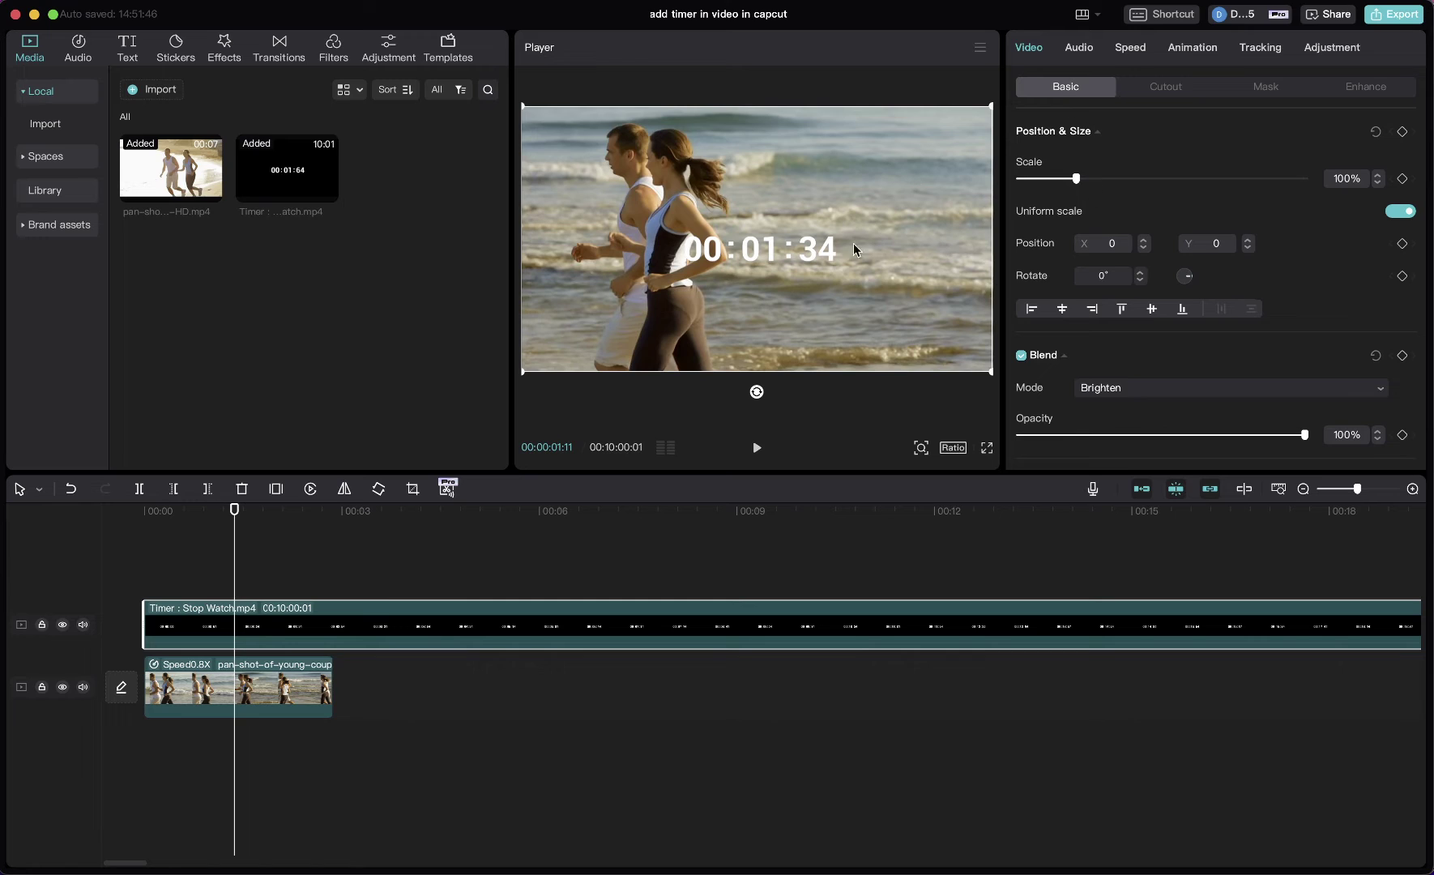
pyautogui.click(1093, 387)
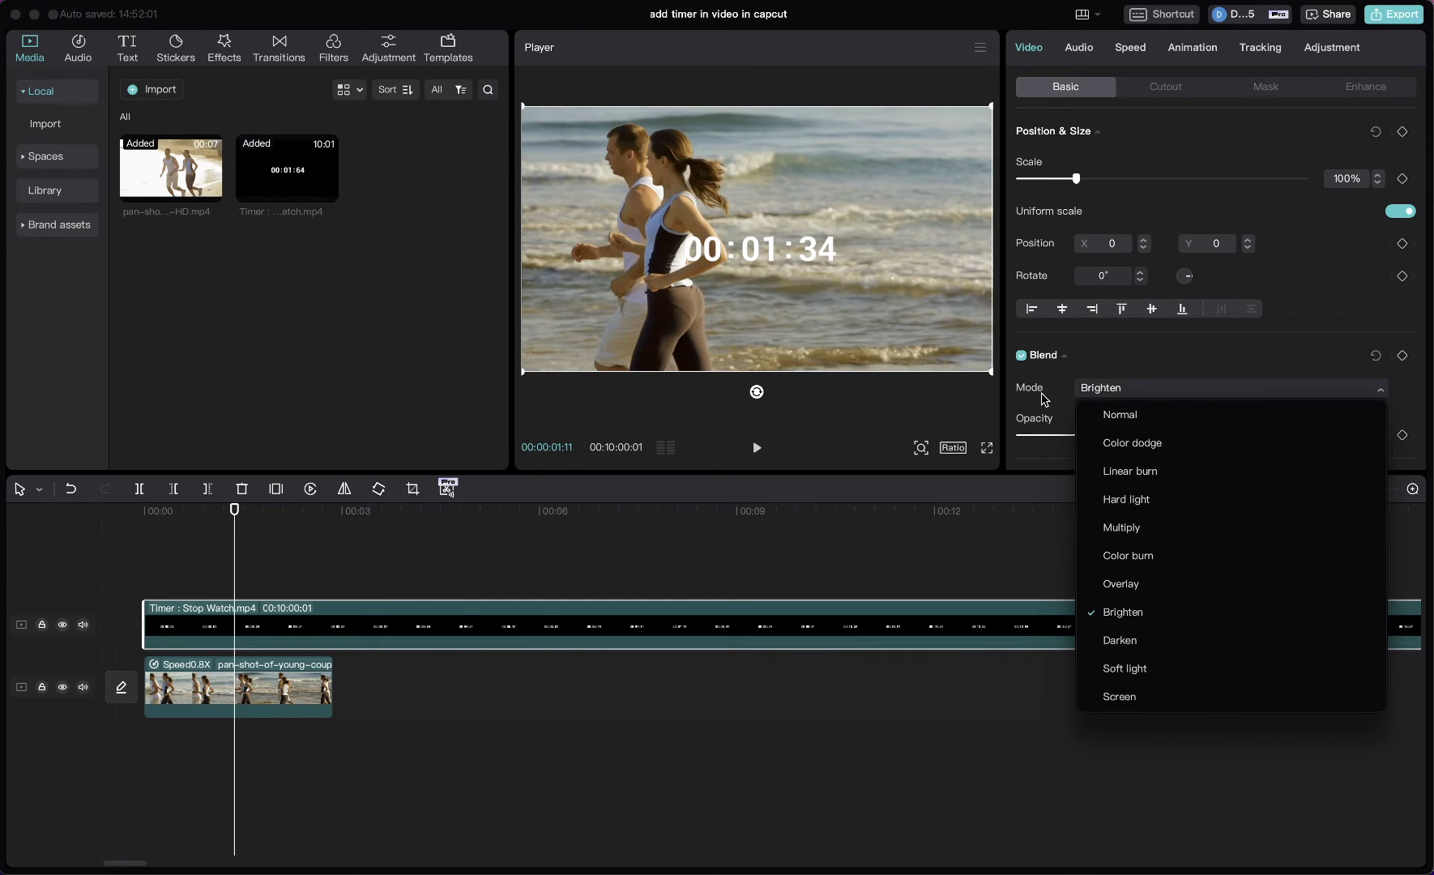
pyautogui.click(1153, 587)
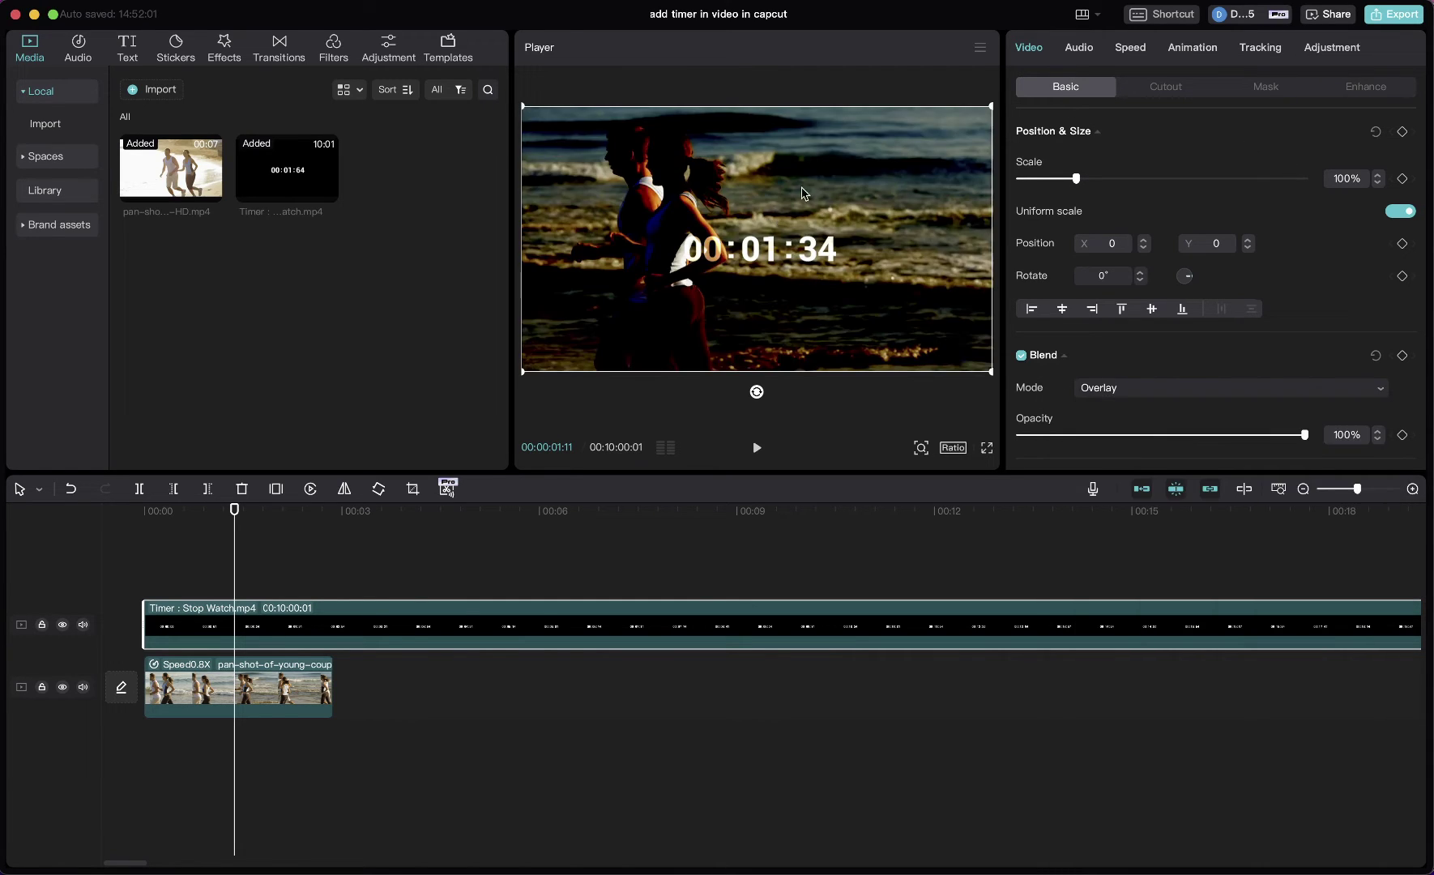
pyautogui.click(1267, 87)
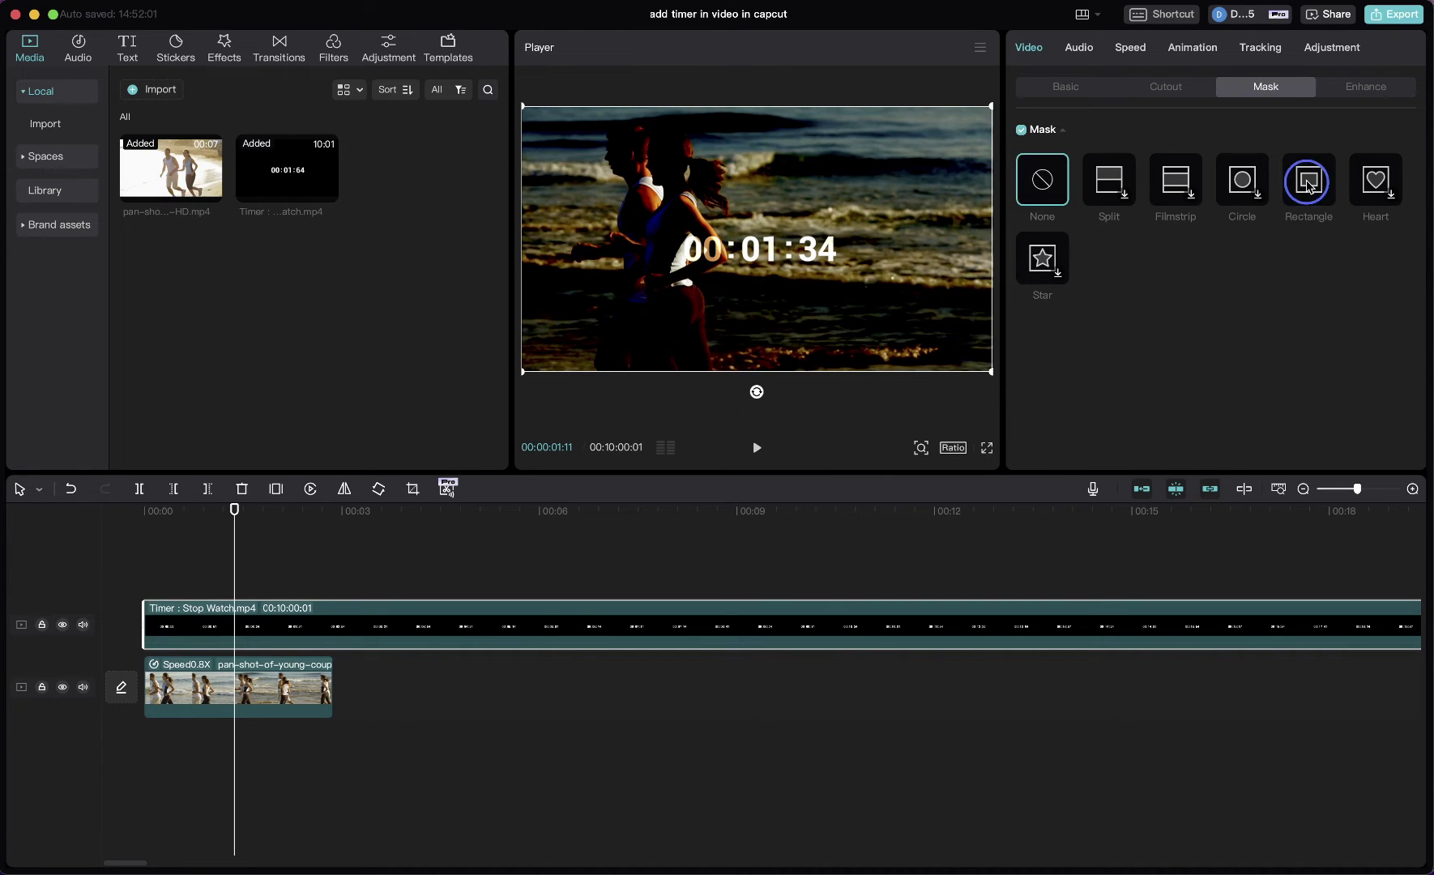
# Step: Apply a Rectangle mask and resize it to about 676×193 around the 00:01:34 digits
pyautogui.click(1308, 184)
pyautogui.moveTo(640, 175); pyautogui.dragTo(682, 193)
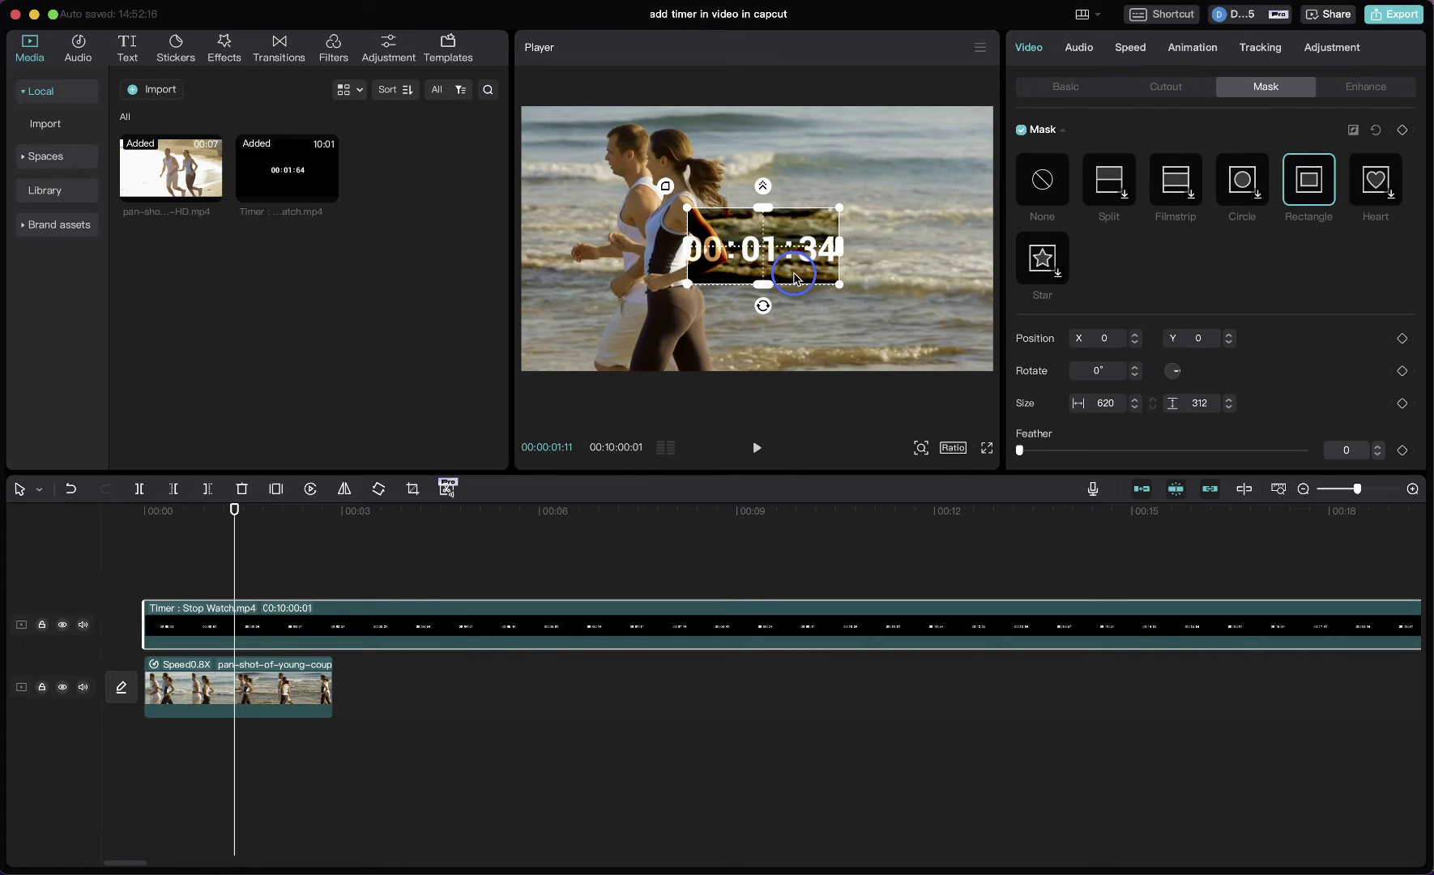
pyautogui.moveTo(833, 194); pyautogui.dragTo(845, 199)
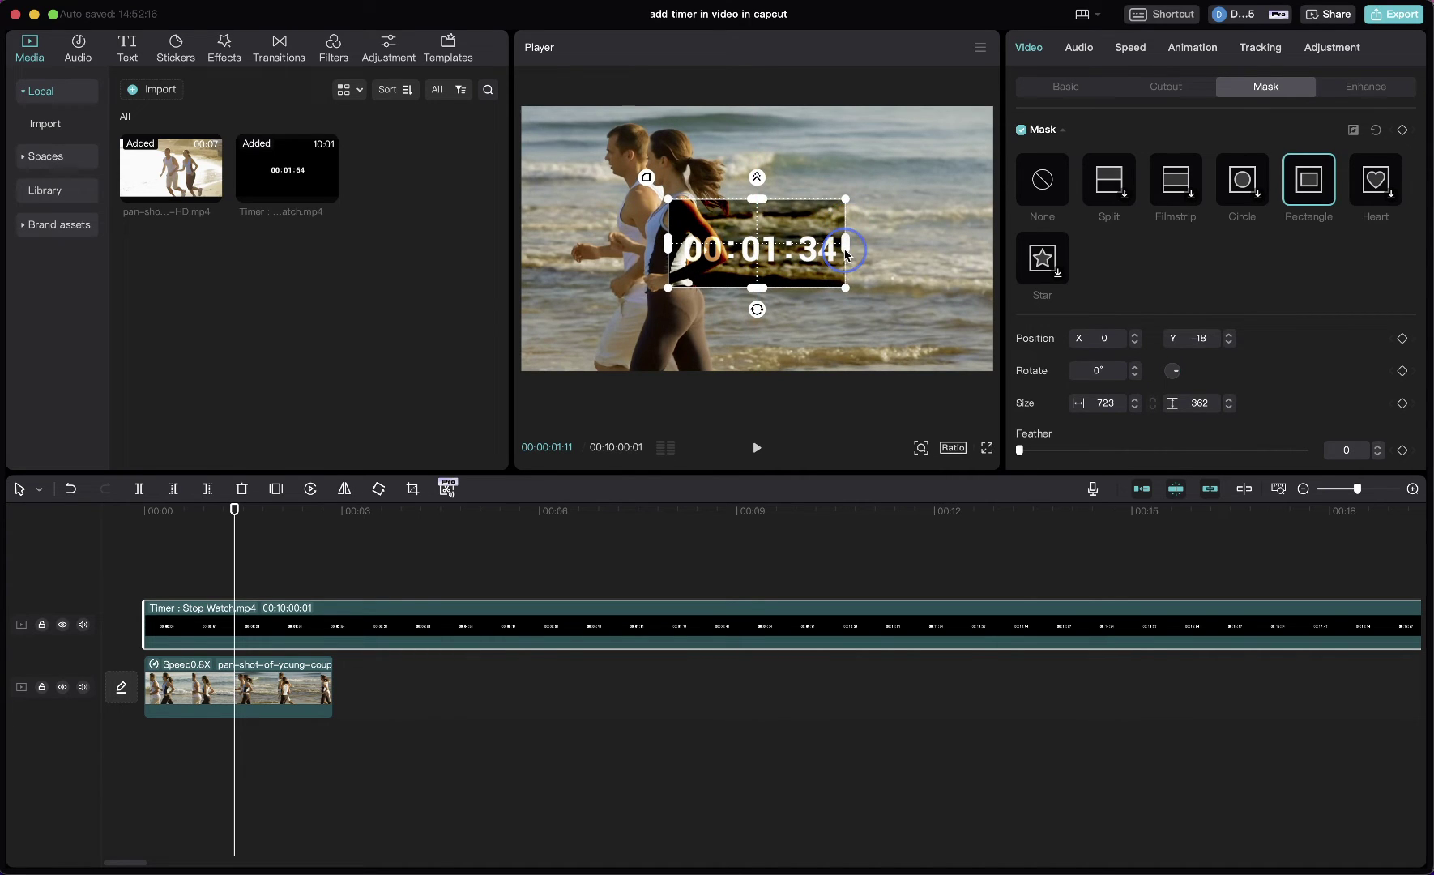
pyautogui.moveTo(756, 200); pyautogui.dragTo(764, 226)
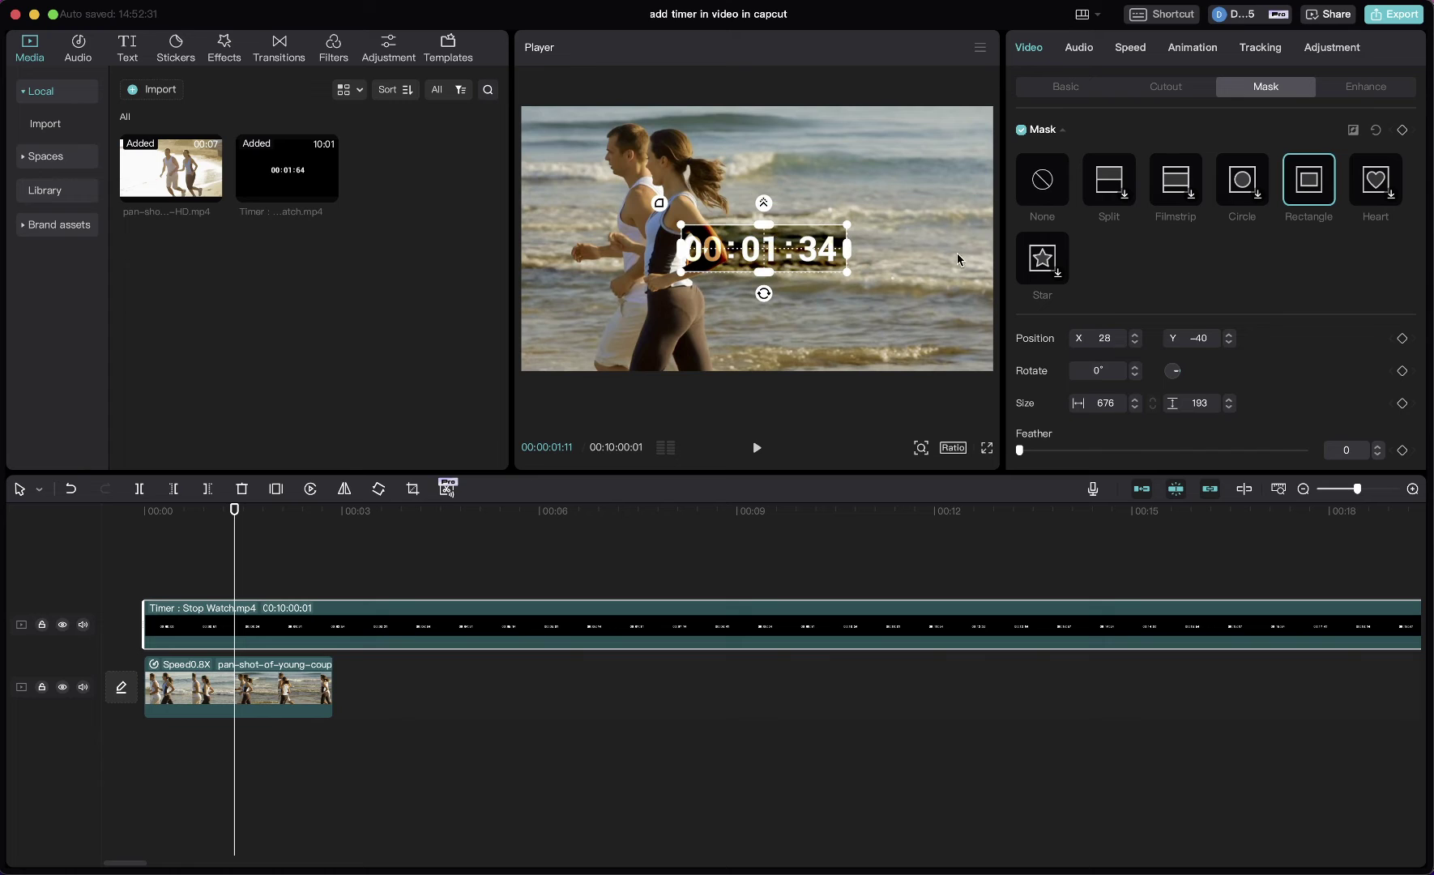
# Step: Move the masked timer to the bottom-right of the frame and preview the counting digits
pyautogui.click(1073, 91)
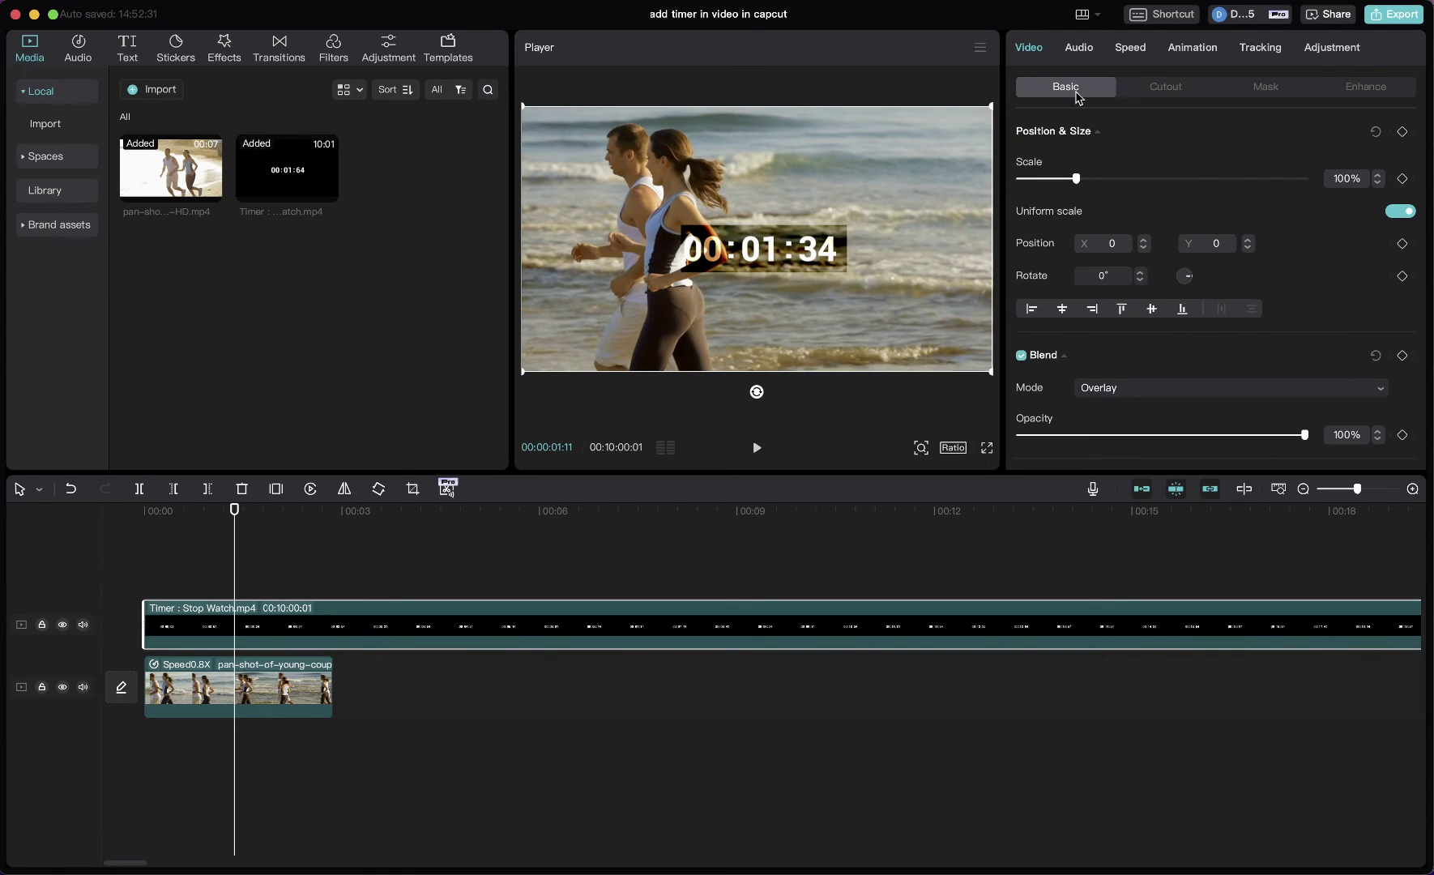
pyautogui.moveTo(808, 250); pyautogui.dragTo(902, 327)
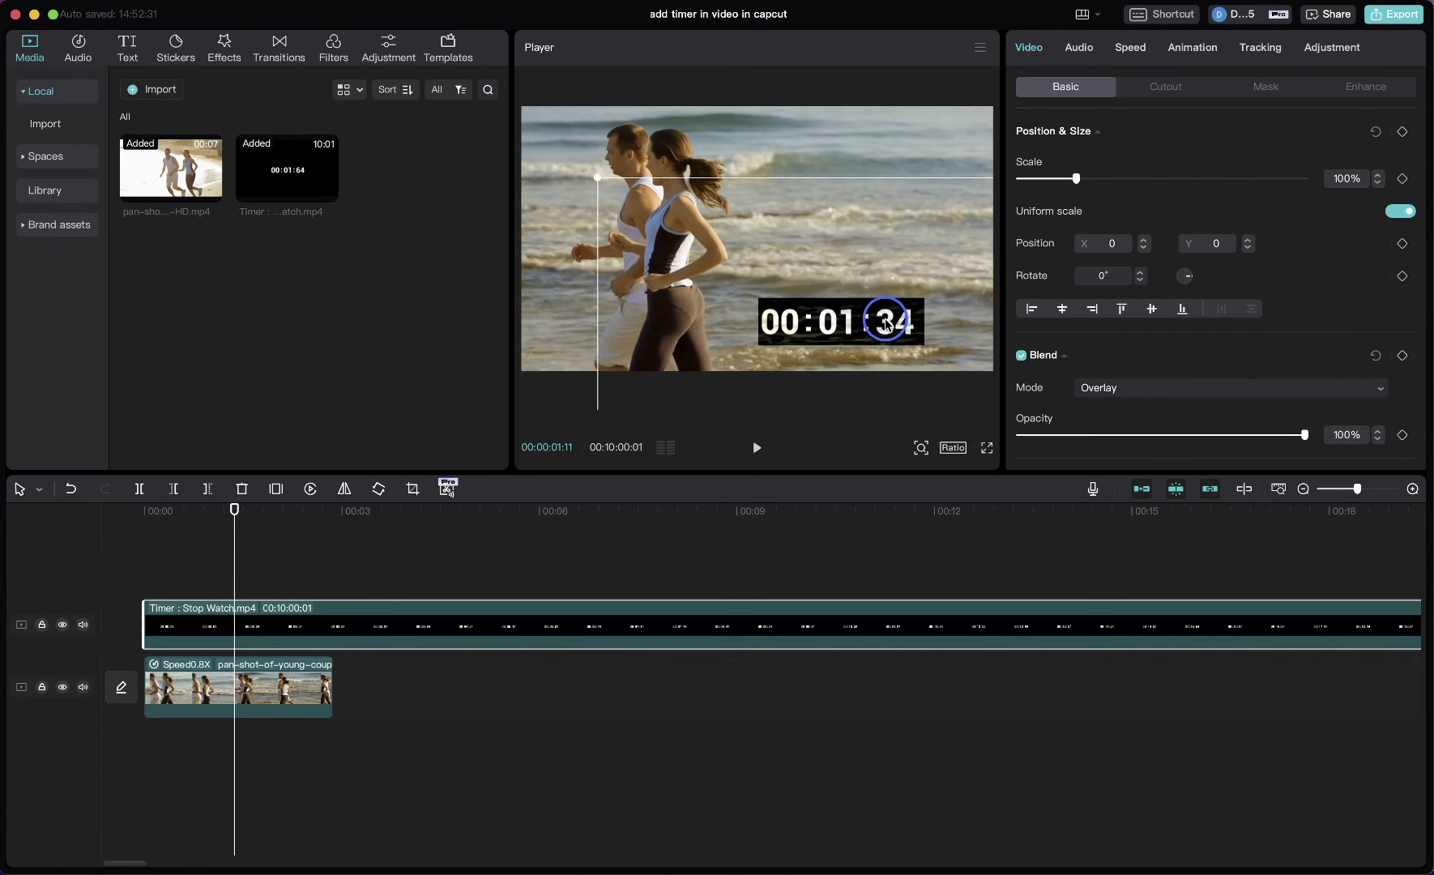
pyautogui.click(168, 566)
pyautogui.press('space')
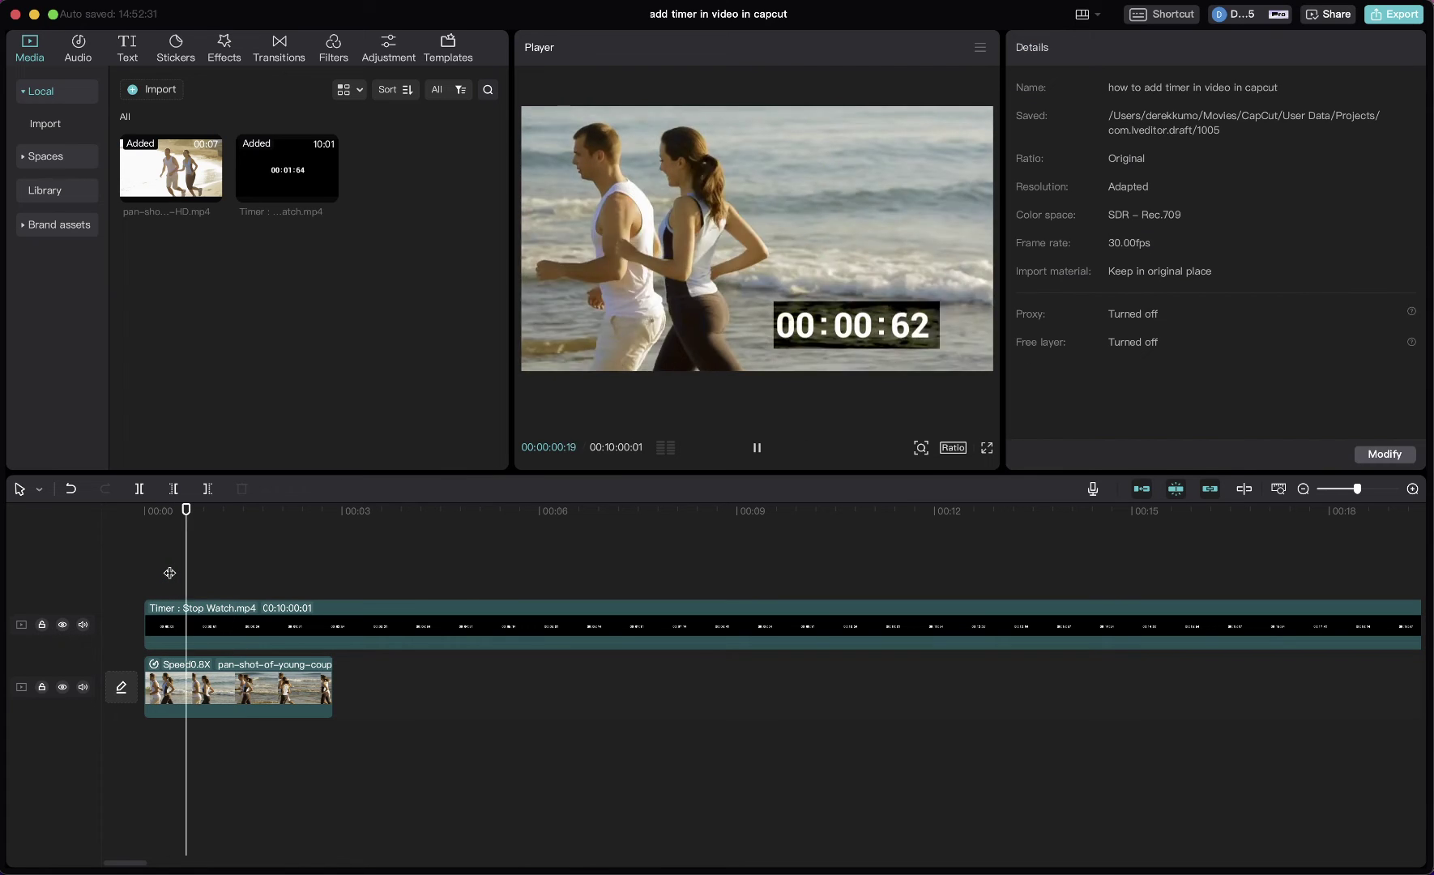
pyautogui.press('space')
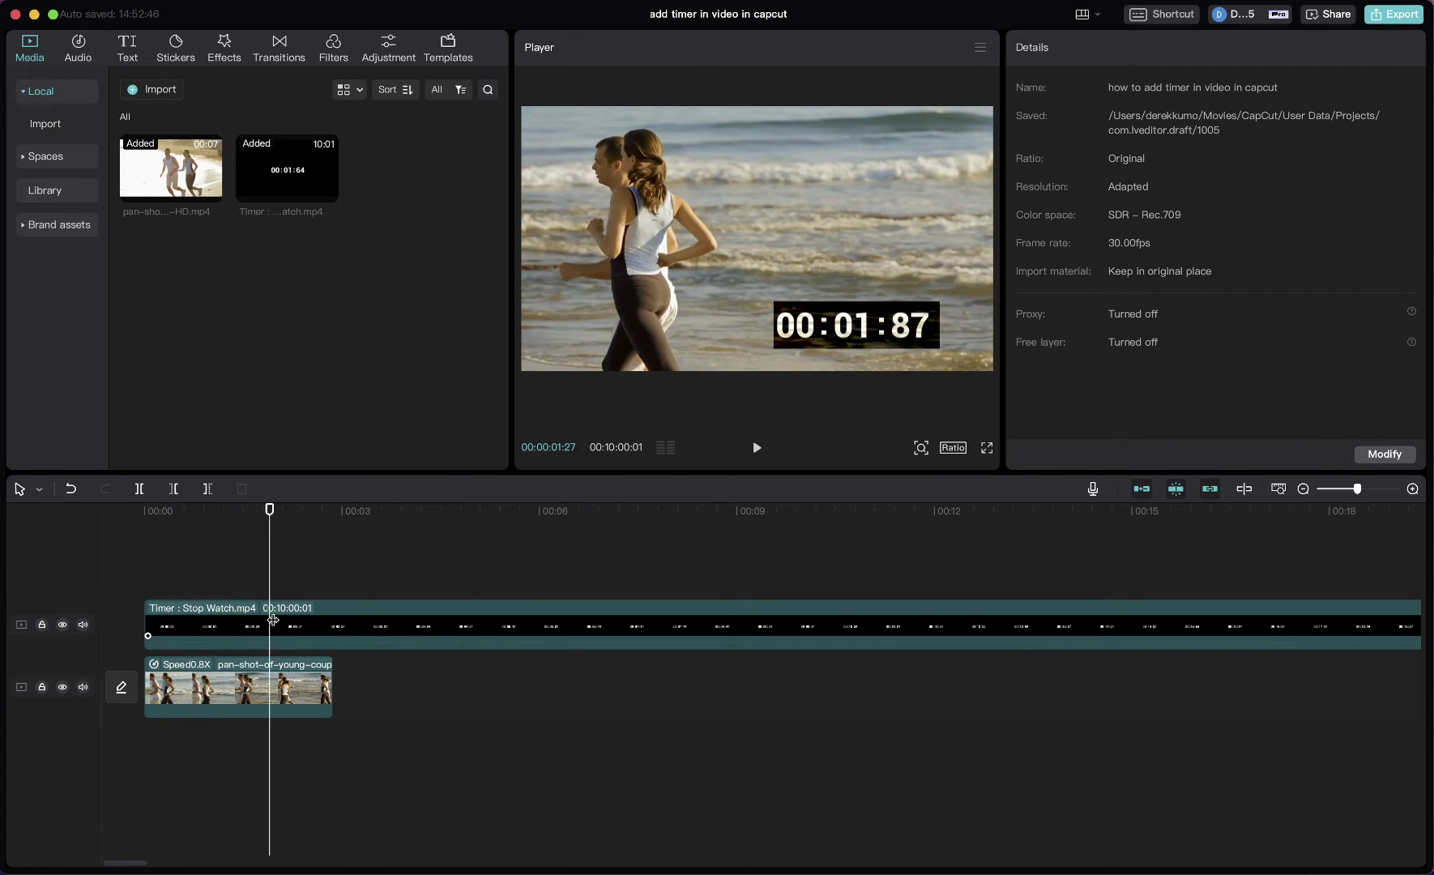
pyautogui.click(273, 620)
pyautogui.scroll(-2, 1191, 355)
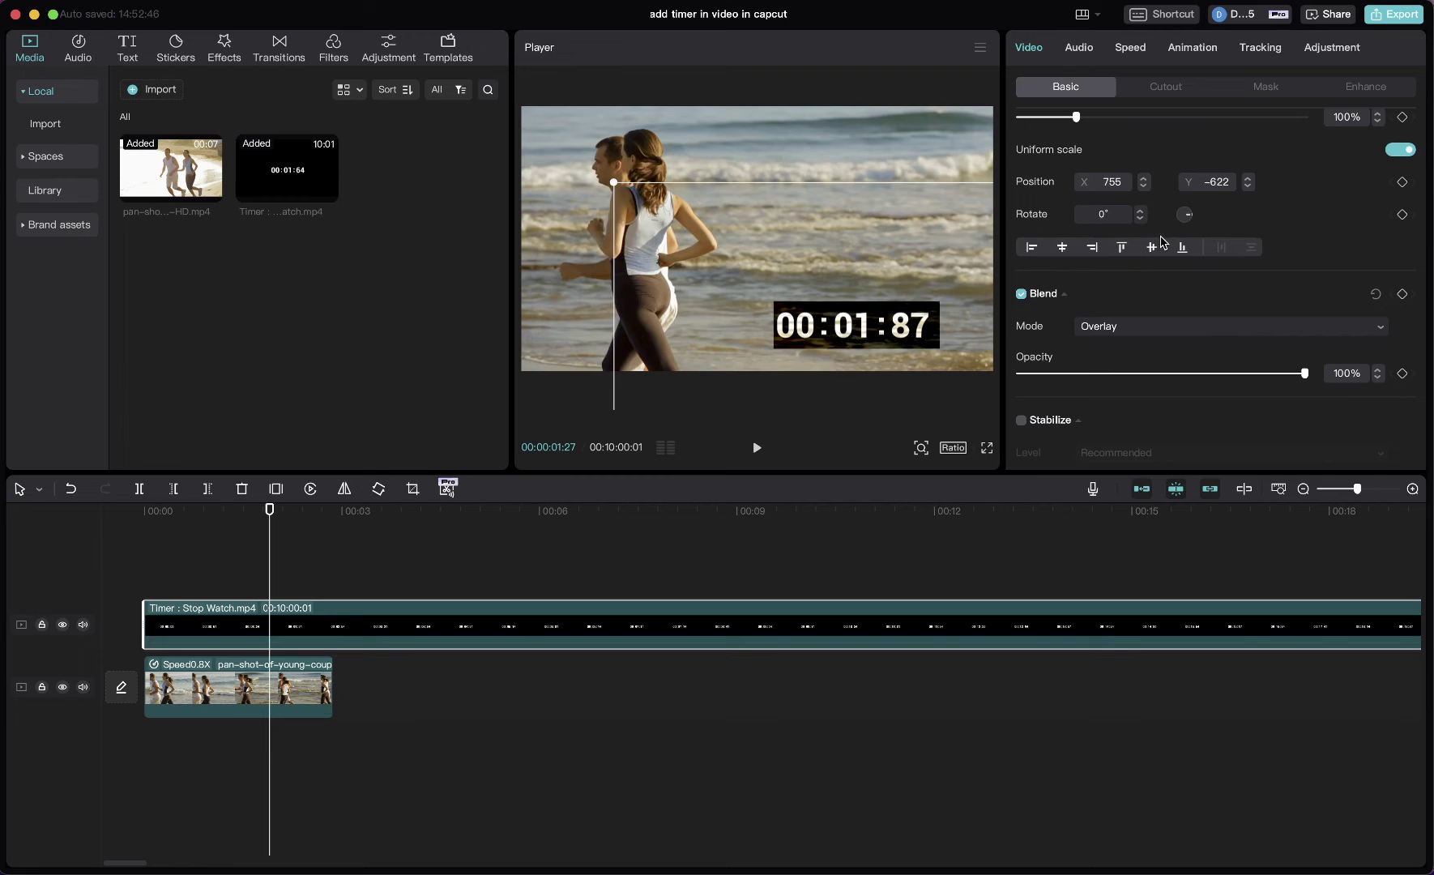
# Step: Round the Rectangle mask's corners to about 52 and scale the timer down to 97%
pyautogui.click(1244, 92)
pyautogui.scroll(-2, 1329, 373)
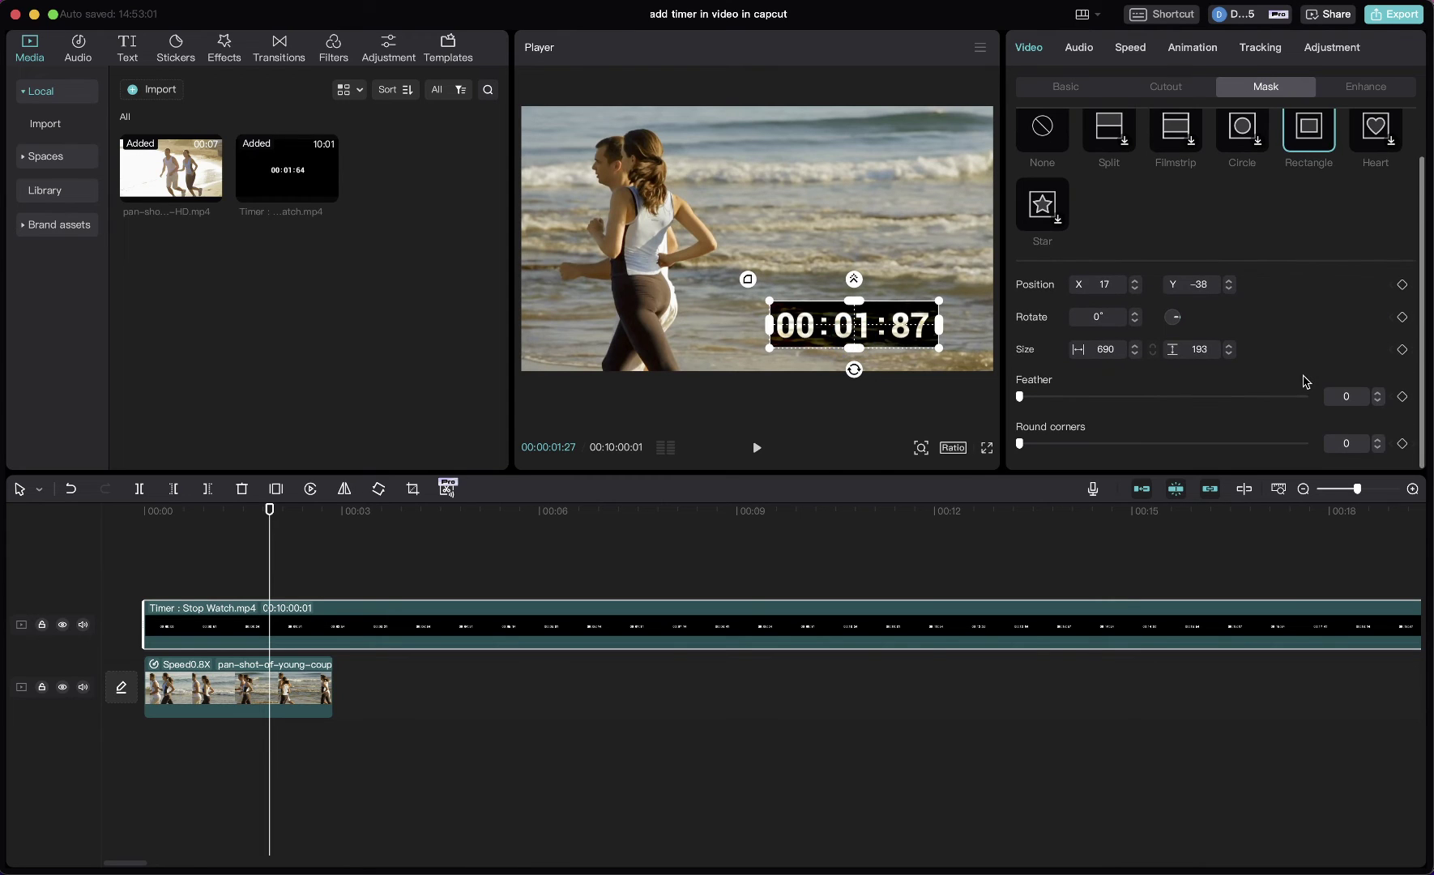
pyautogui.moveTo(1022, 445); pyautogui.dragTo(1166, 450)
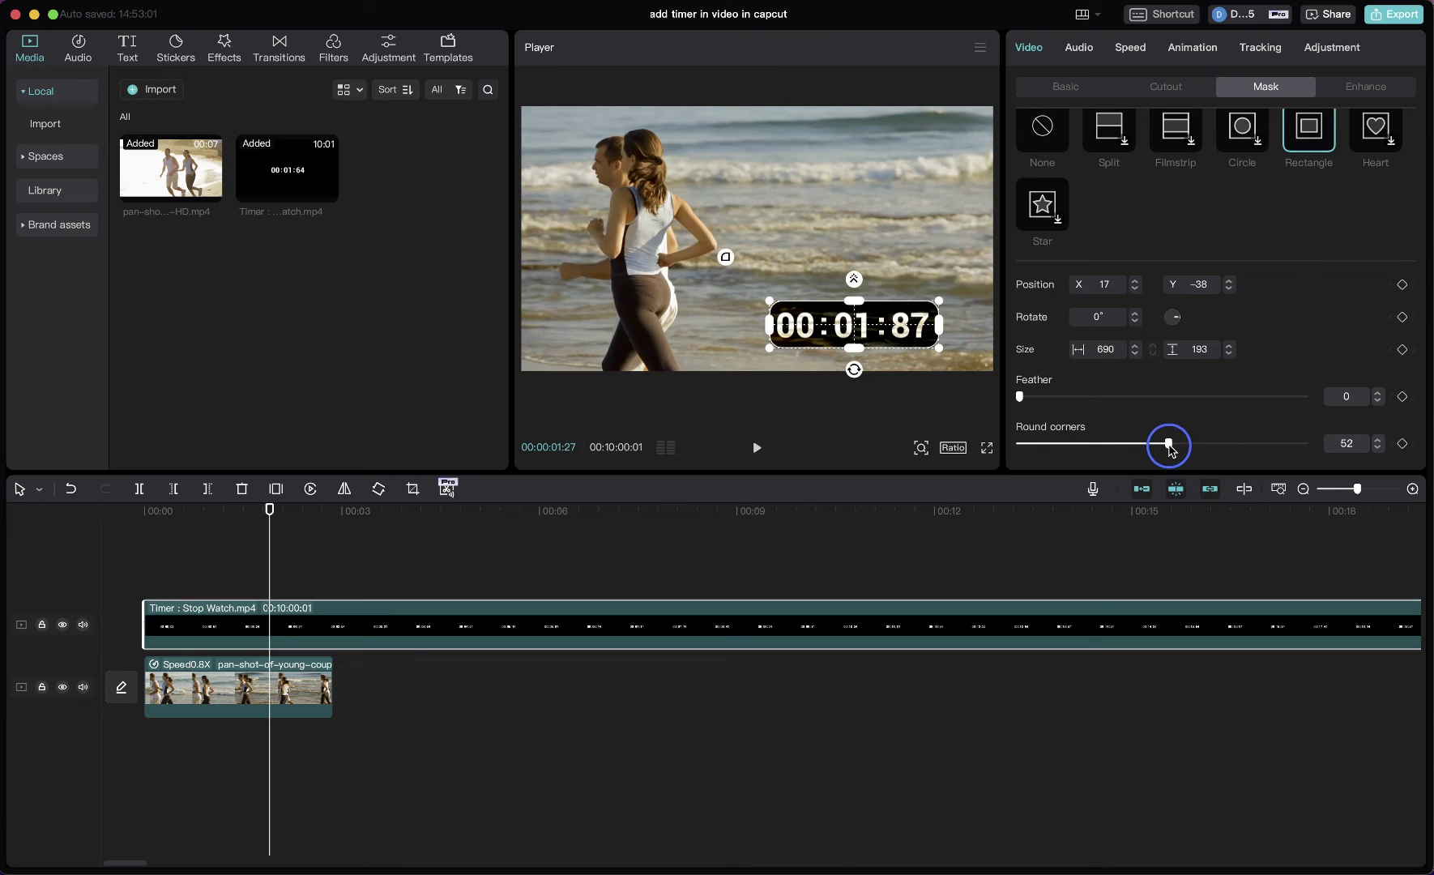
pyautogui.click(1079, 92)
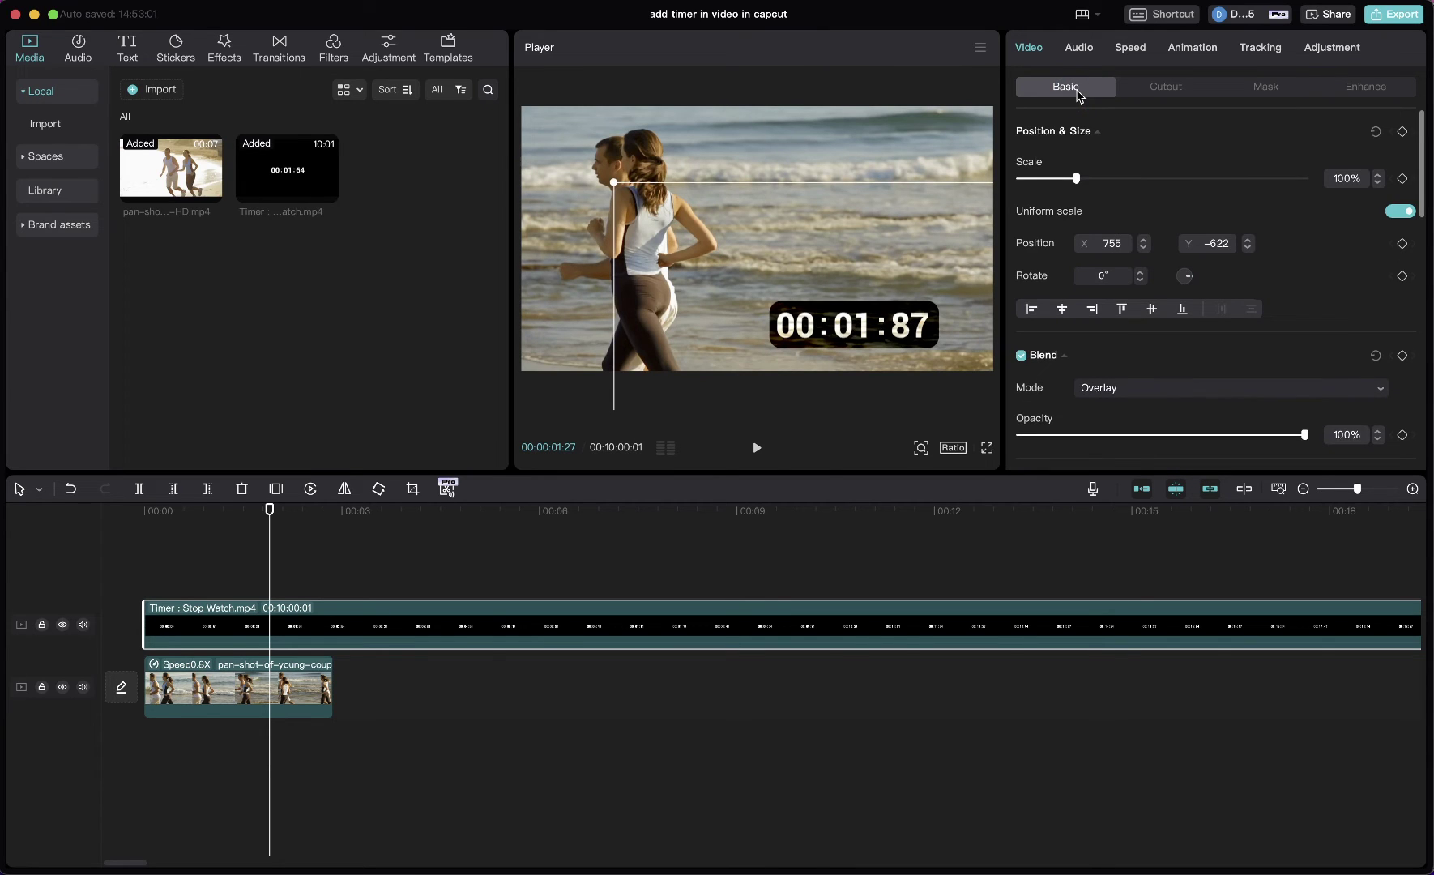
pyautogui.click(185, 564)
pyautogui.press('space')
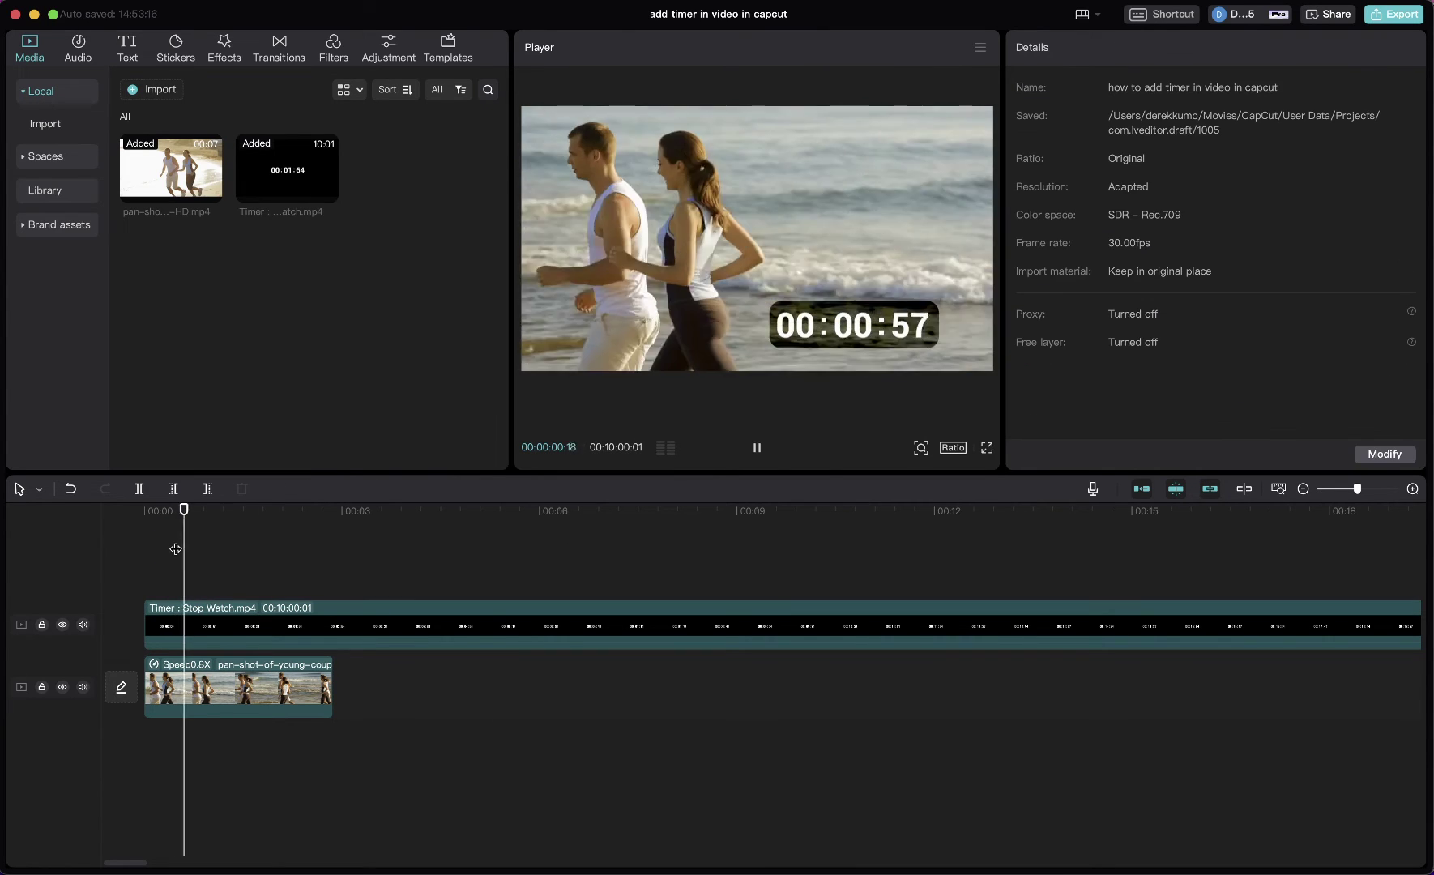
pyautogui.click(815, 284)
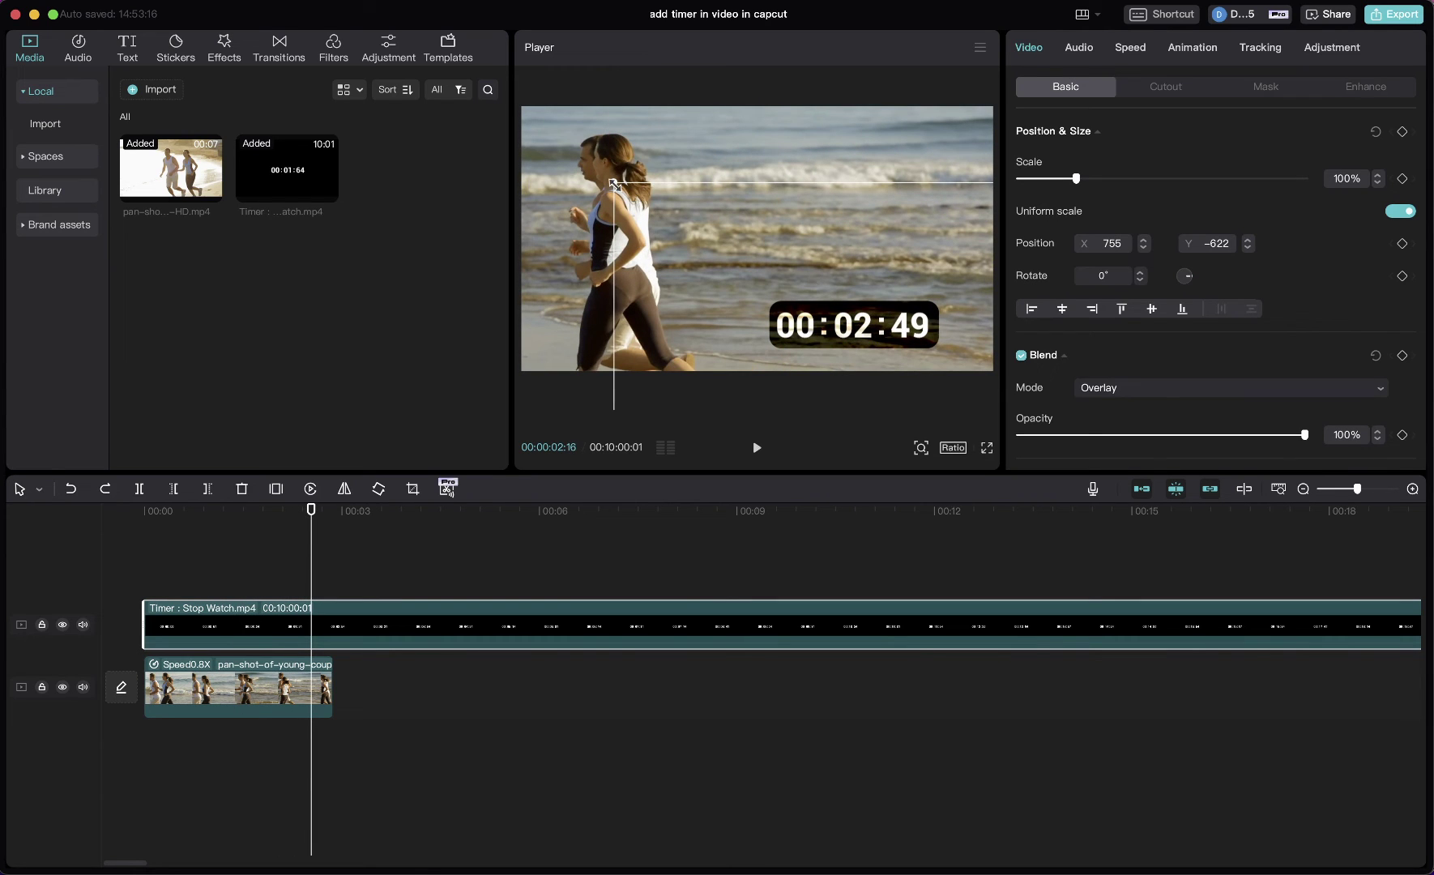
pyautogui.moveTo(614, 182); pyautogui.dragTo(621, 187)
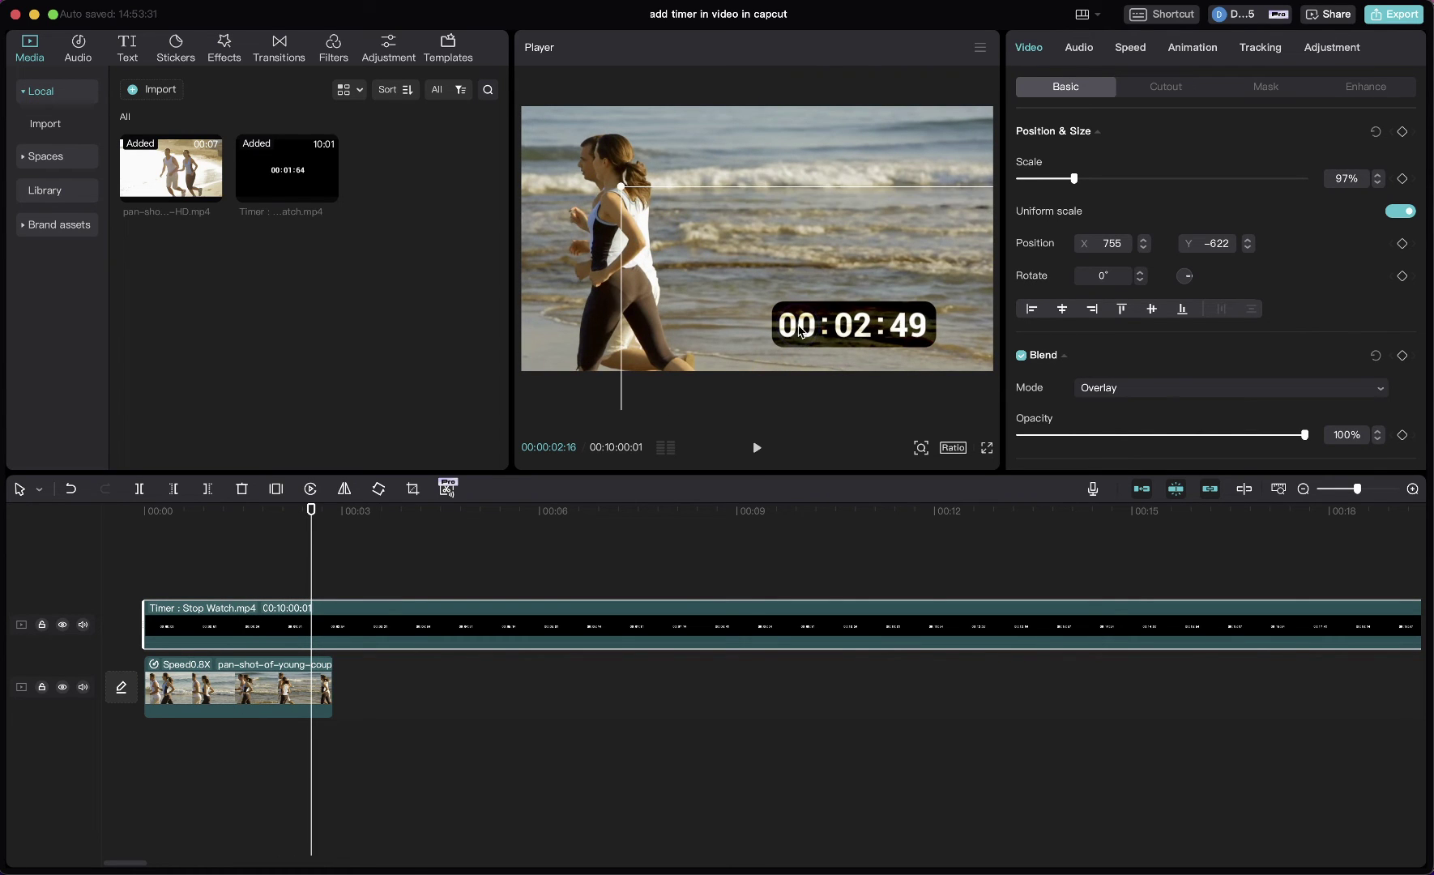
# Step: Tint the timer digits light green with the Green curve, after undoing a trial Red curve change
pyautogui.click(1316, 55)
pyautogui.scroll(-3, 1319, 183)
pyautogui.scroll(-2, 1319, 183)
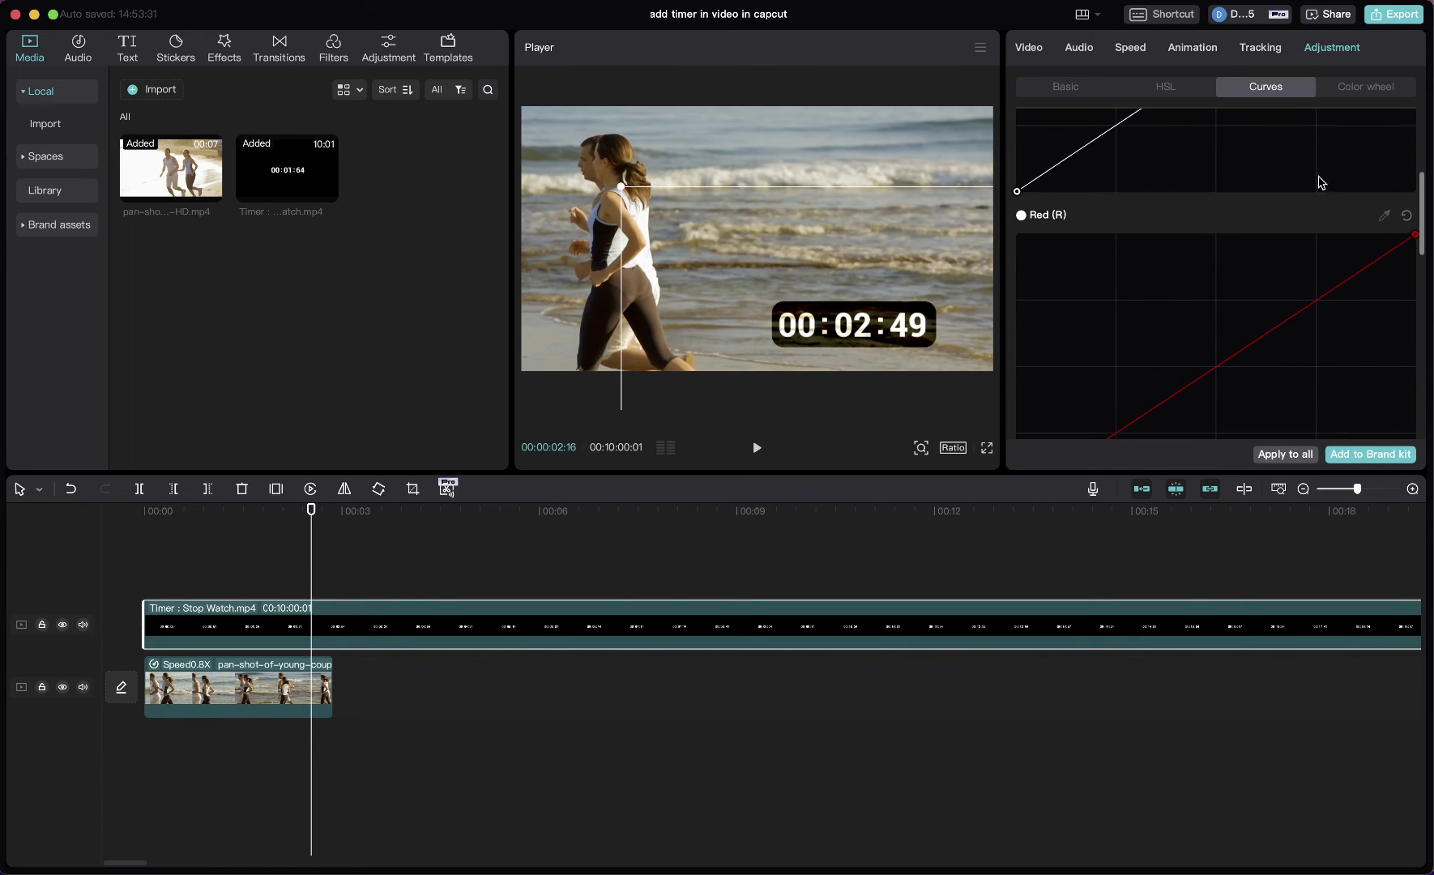
pyautogui.scroll(-2, 1334, 243)
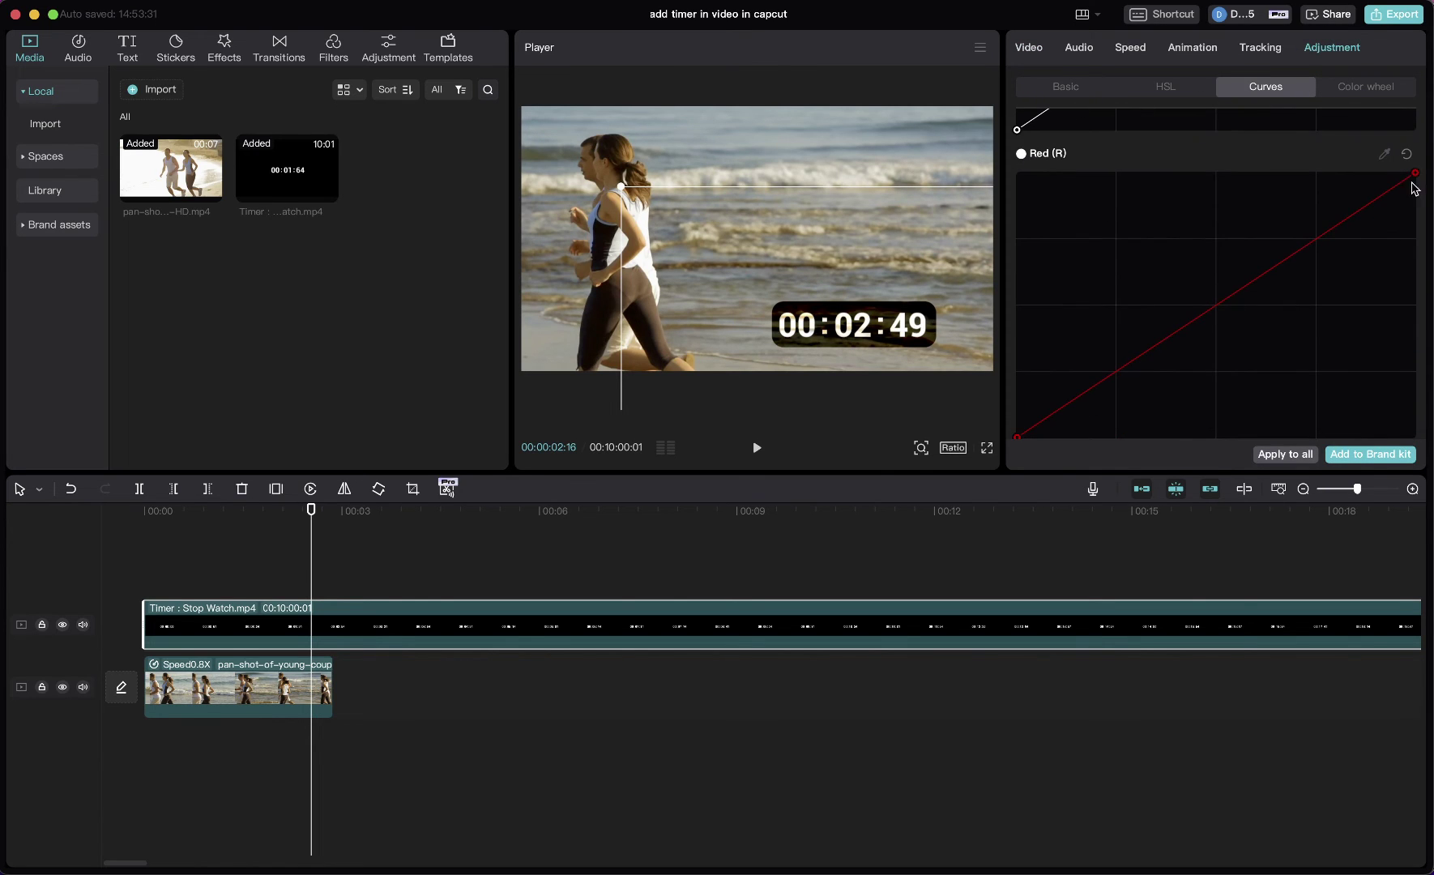
pyautogui.moveTo(1413, 181); pyautogui.dragTo(988, 180)
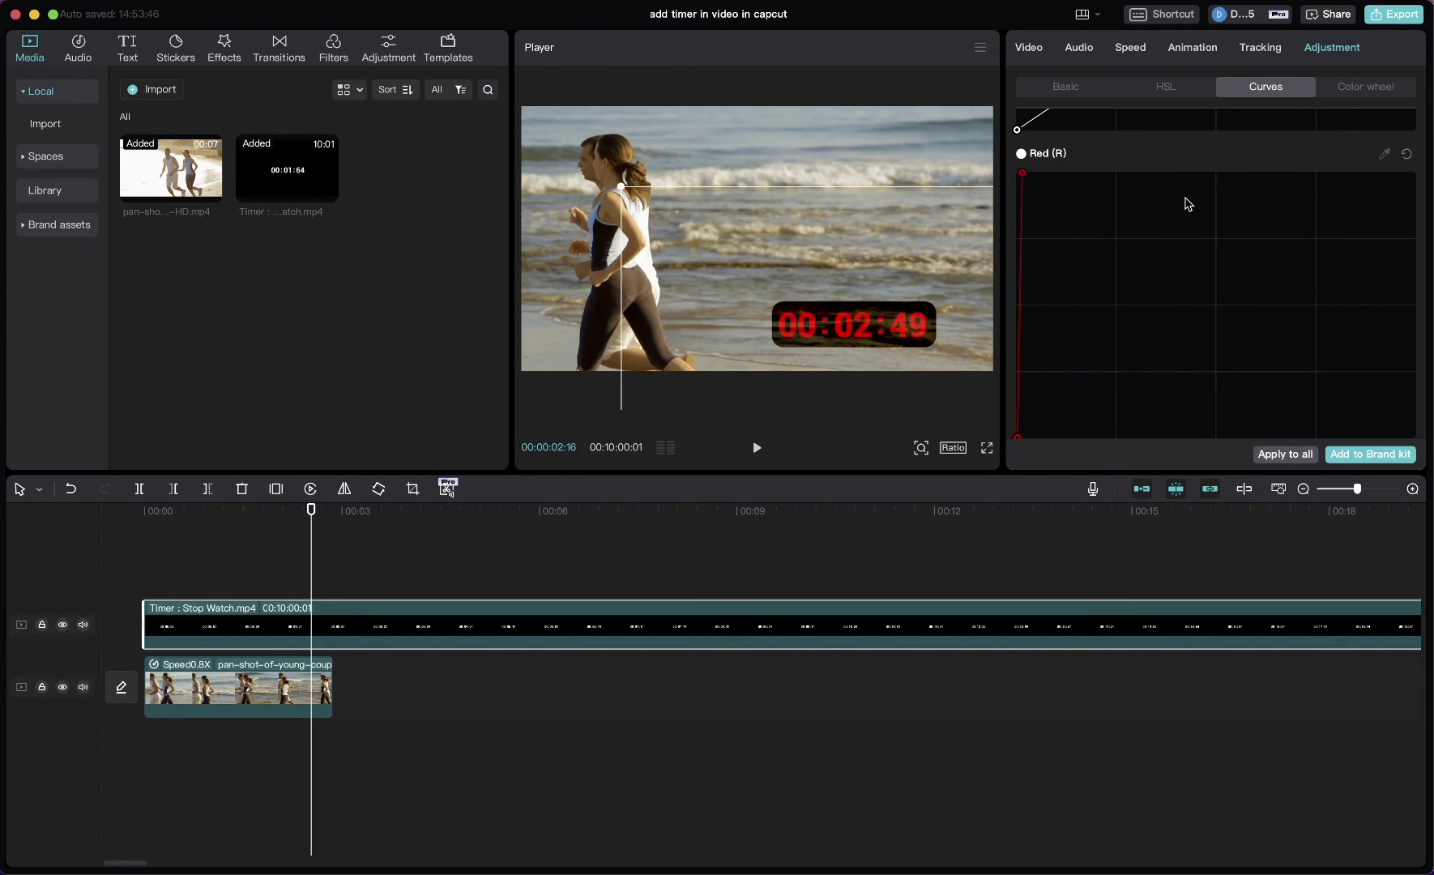
pyautogui.hotkey('ctrl', 'z')
pyautogui.scroll(-5, 1215, 196)
pyautogui.scroll(-5, 1218, 208)
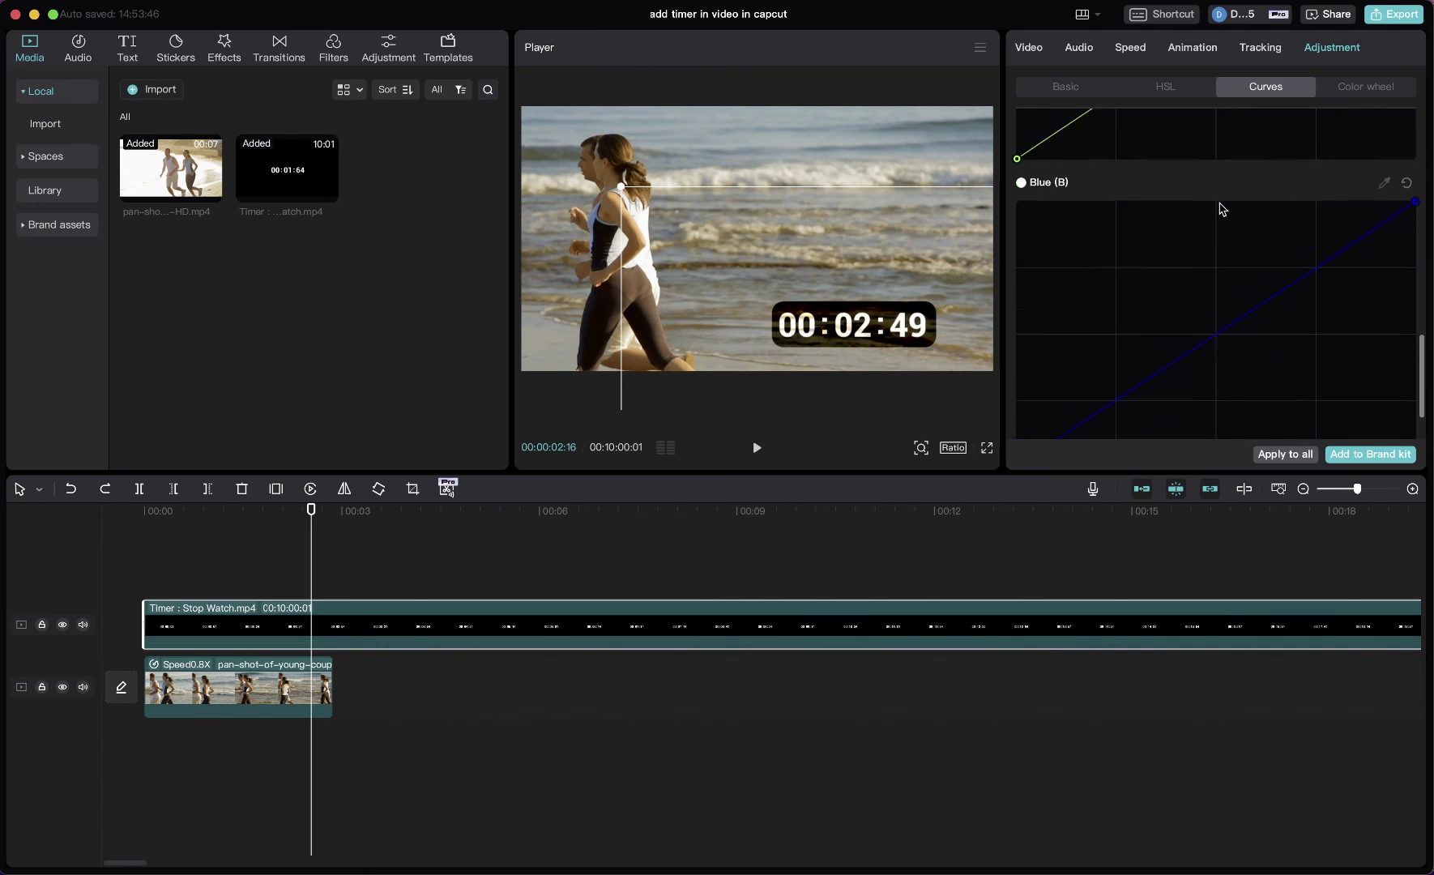
pyautogui.scroll(5, 1220, 209)
pyautogui.moveTo(1414, 147); pyautogui.dragTo(1021, 148)
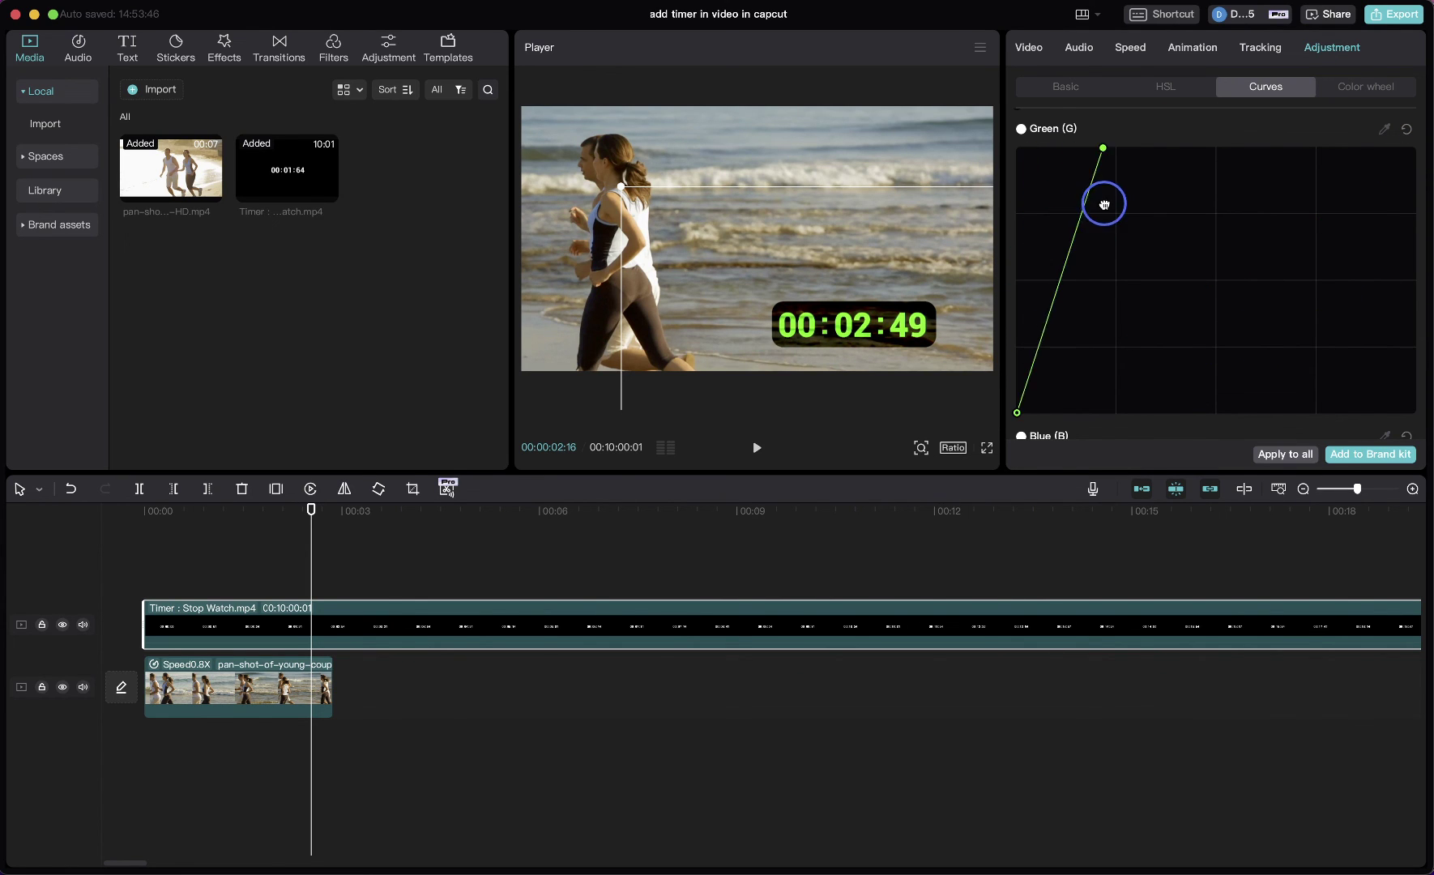
pyautogui.moveTo(1021, 297); pyautogui.dragTo(1212, 214)
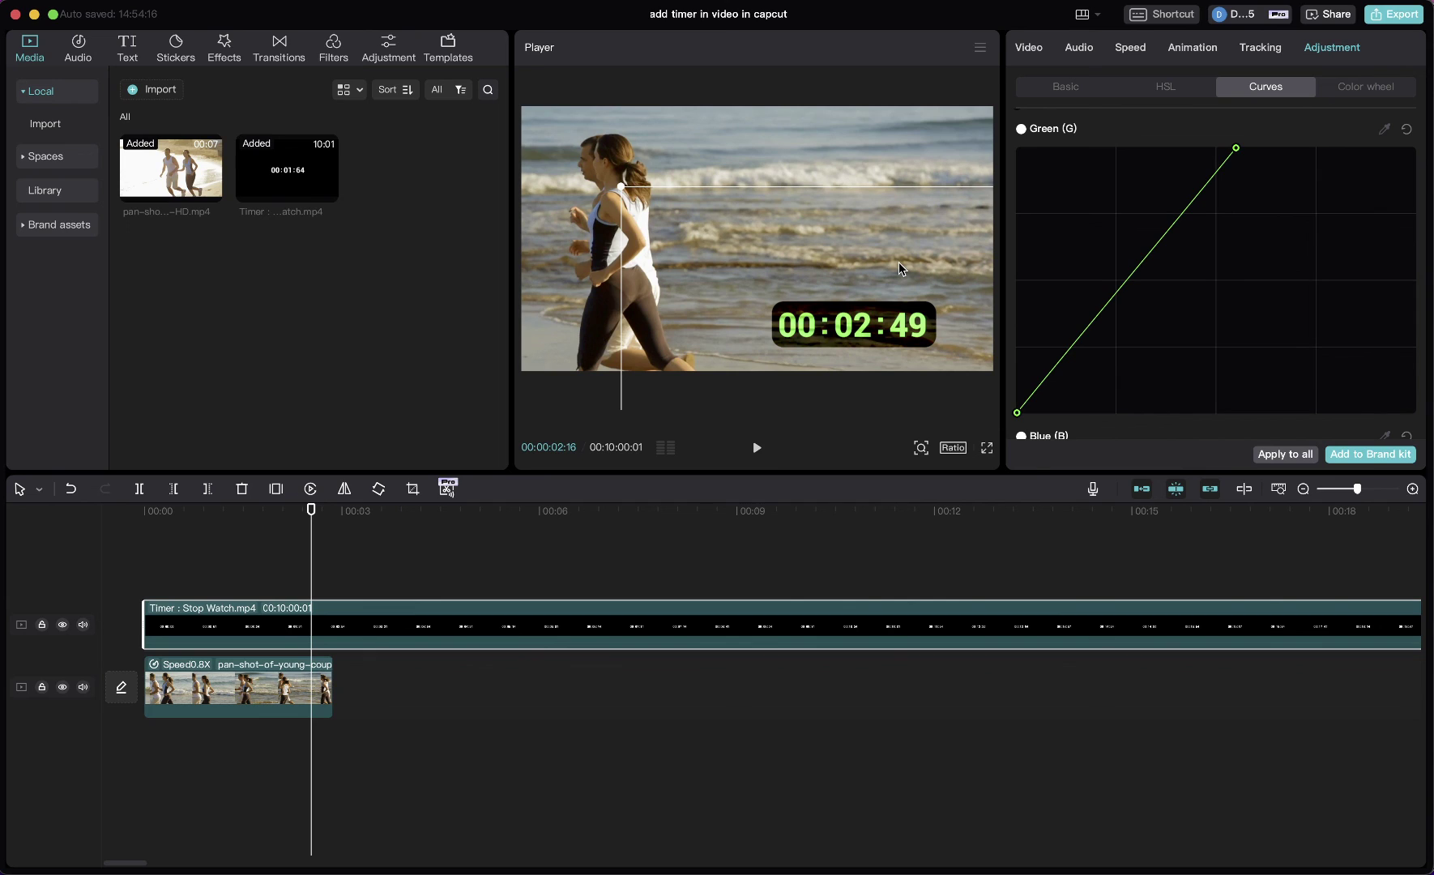